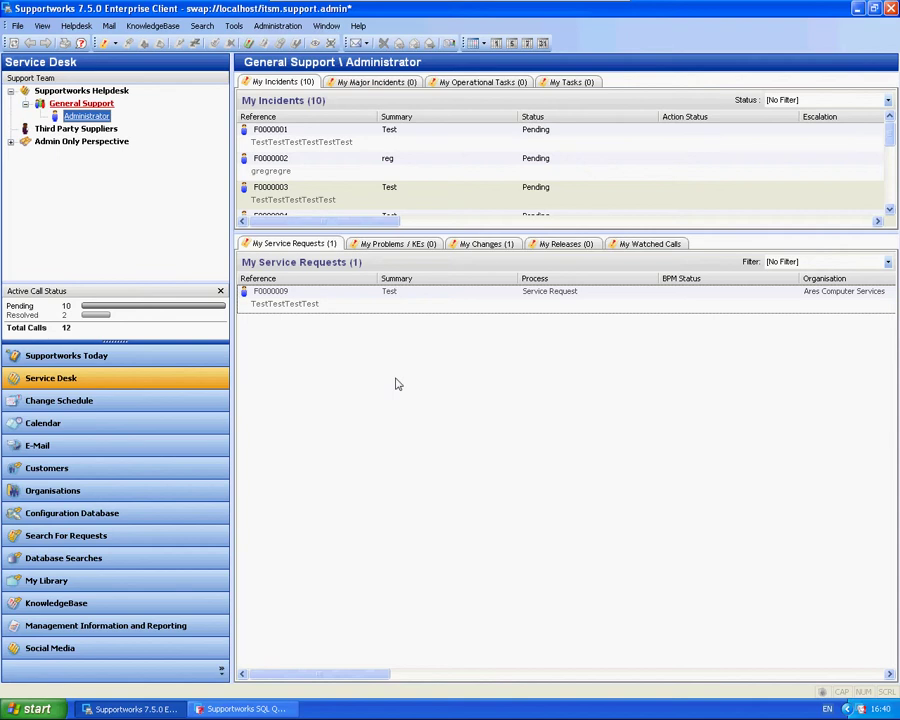
# Launch the Database Schema Editor from the Hornbill Core Services programs
pyautogui.click(37, 708)
pyautogui.click(57, 657)
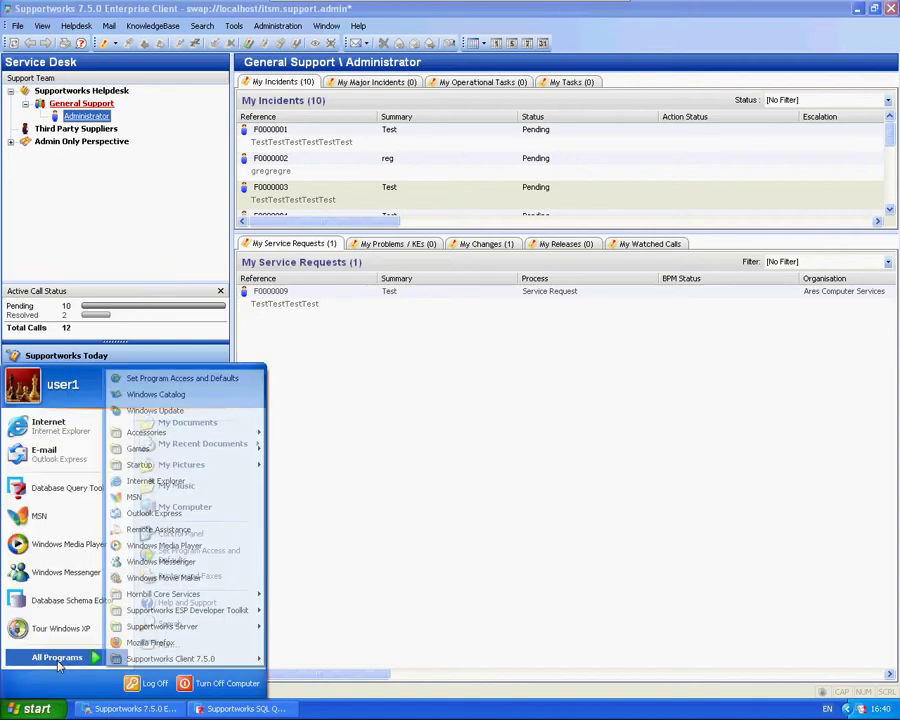
pyautogui.moveTo(165, 594)
pyautogui.click(330, 622)
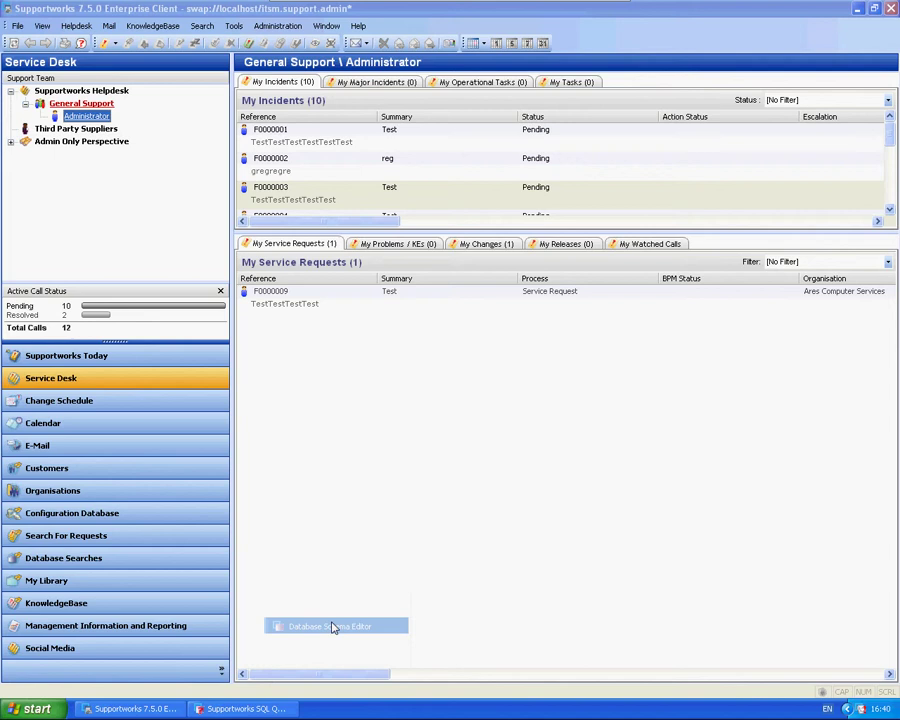
# Expand swdata, show the opencall table's columns and find the jamestest VARCHAR 32 column
pyautogui.click(21, 88)
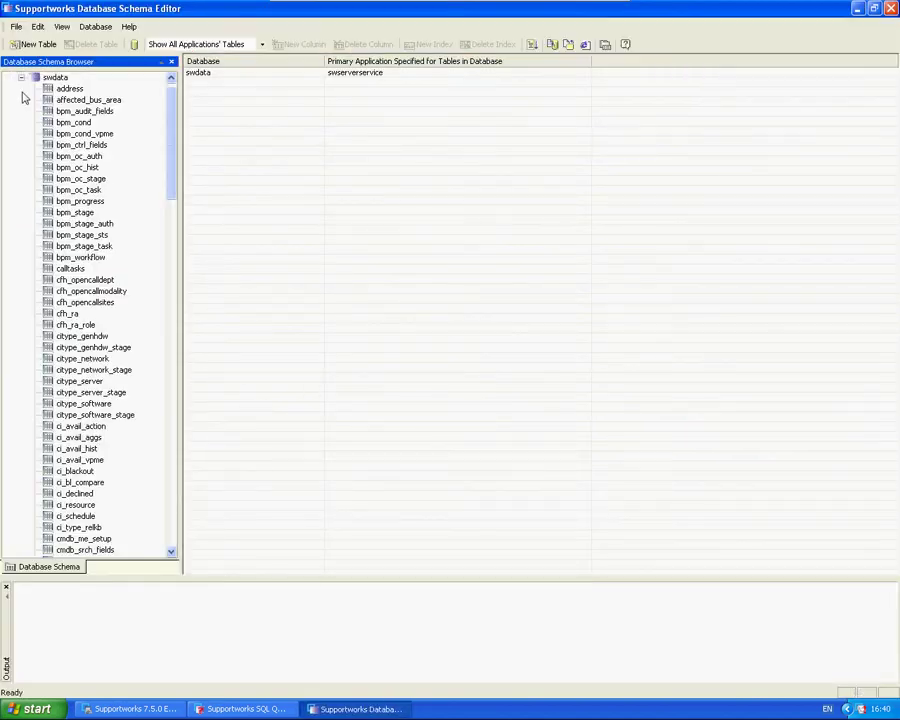
pyautogui.moveTo(168, 120); pyautogui.dragTo(175, 352)
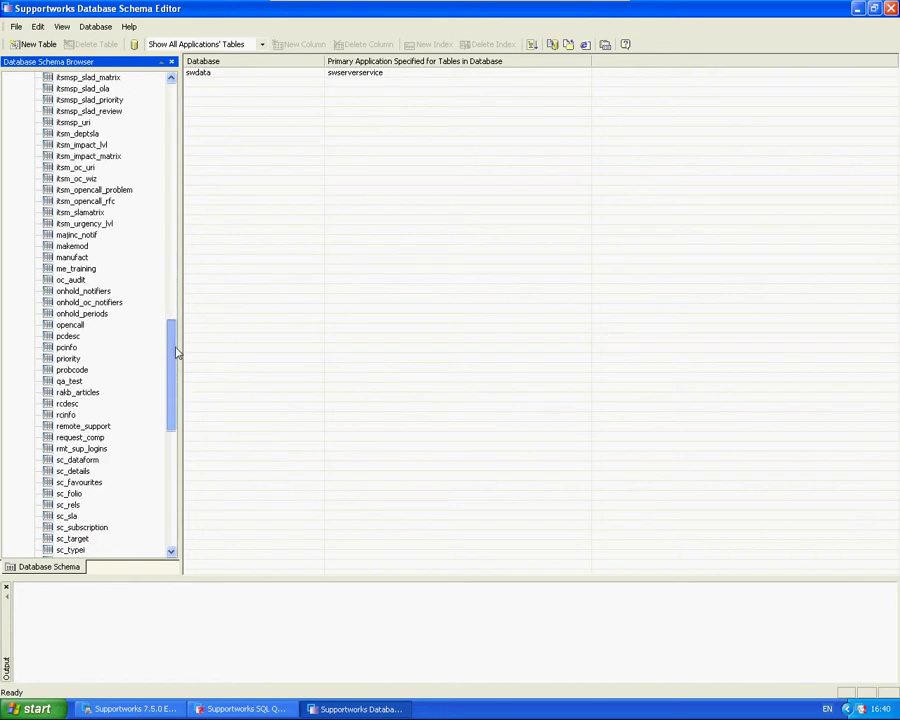
pyautogui.click(70, 325)
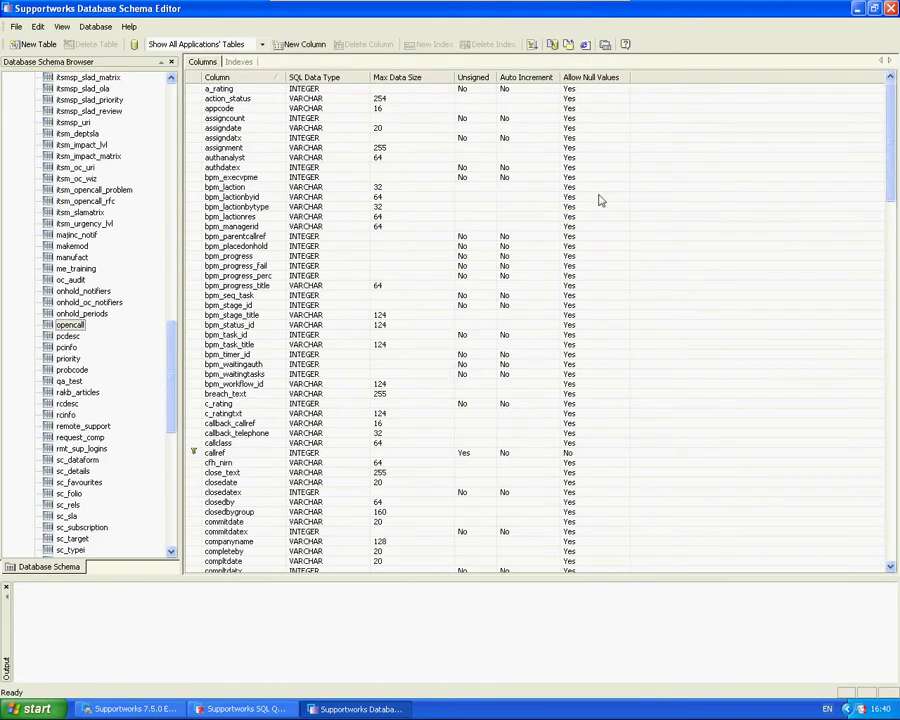
pyautogui.click(287, 444)
pyautogui.moveTo(880, 150); pyautogui.dragTo(876, 418)
pyautogui.click(220, 375)
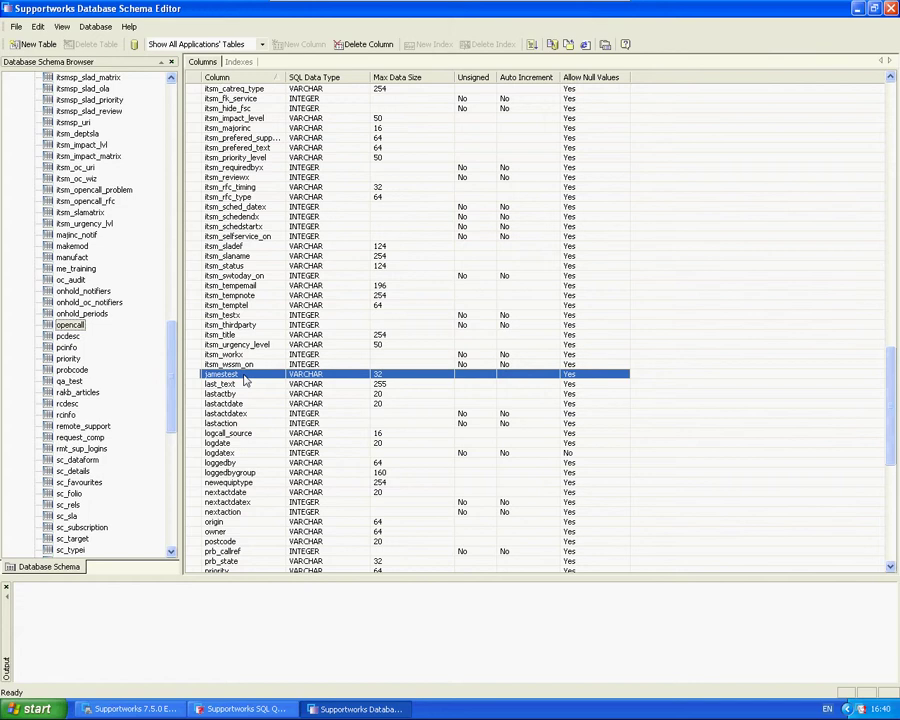
# Close the Schema Editor, start a new incident and open its form in the Form Designer
pyautogui.click(891, 8)
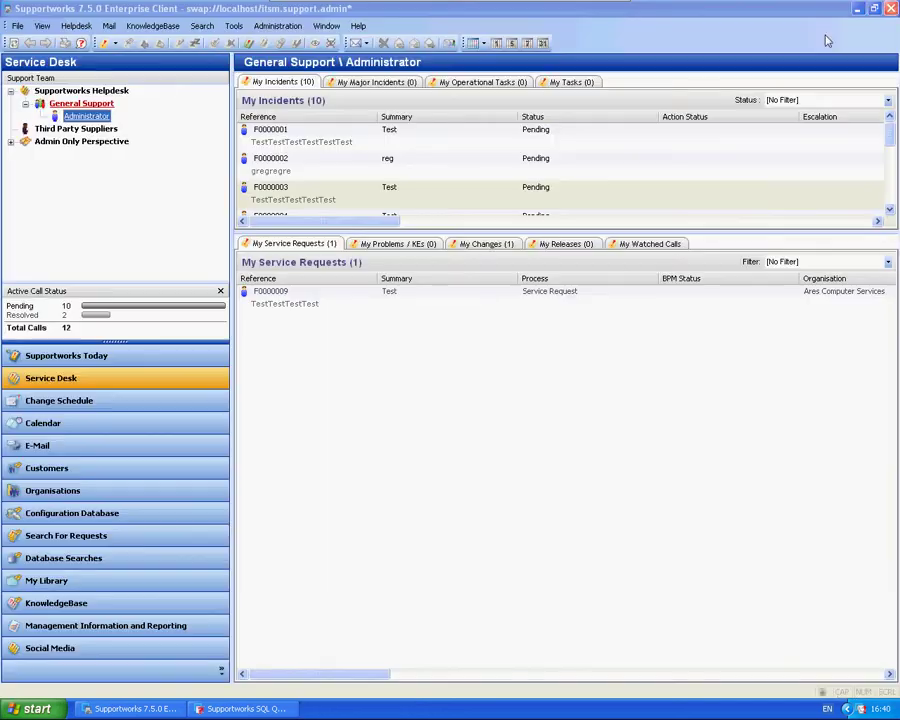
pyautogui.click(104, 44)
pyautogui.click(142, 59)
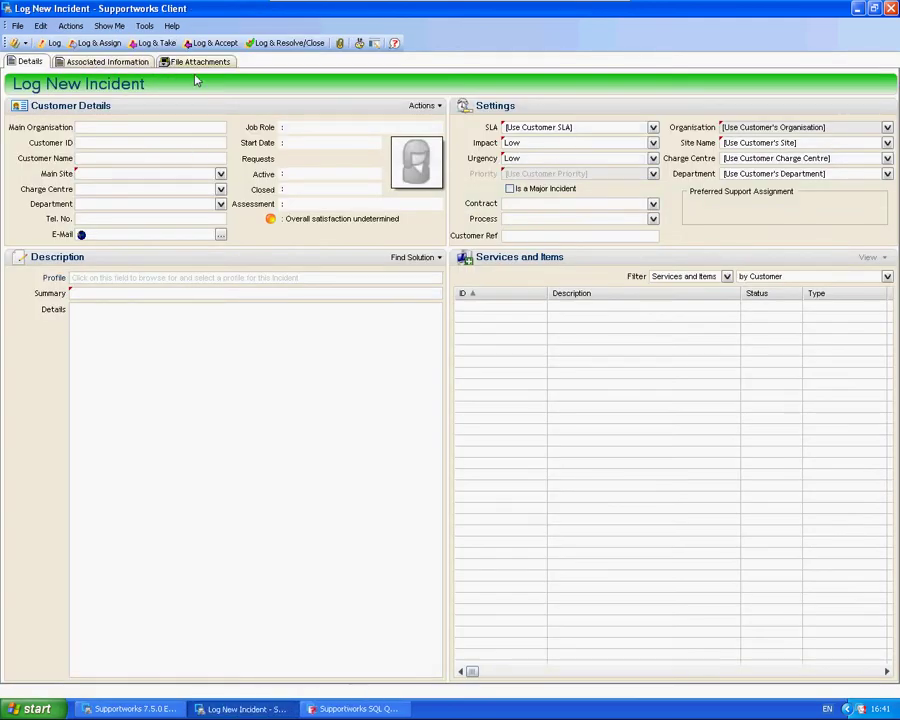
pyautogui.click(144, 26)
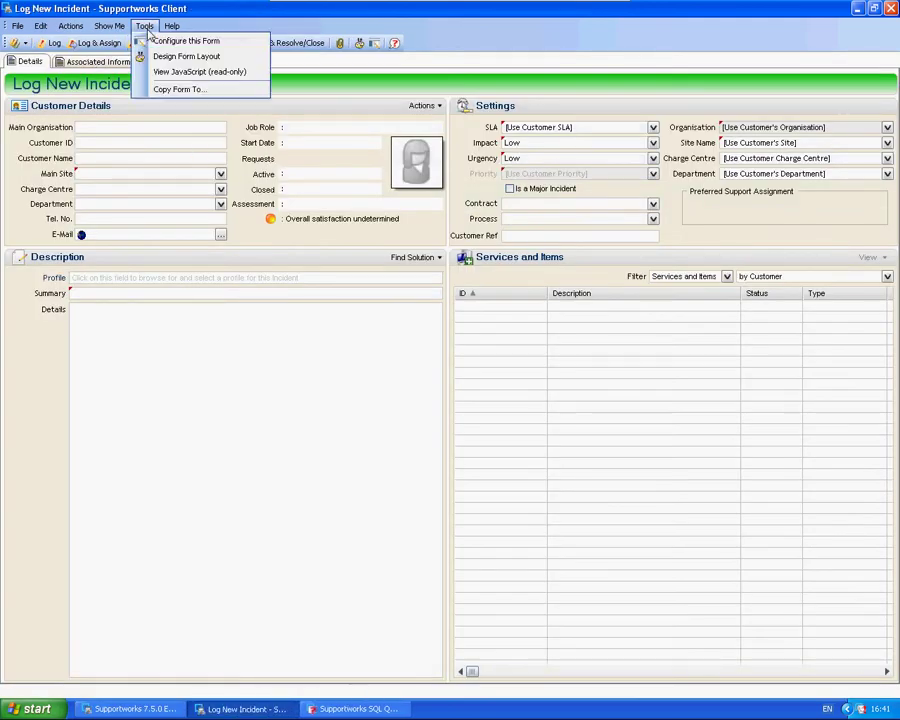
pyautogui.click(210, 57)
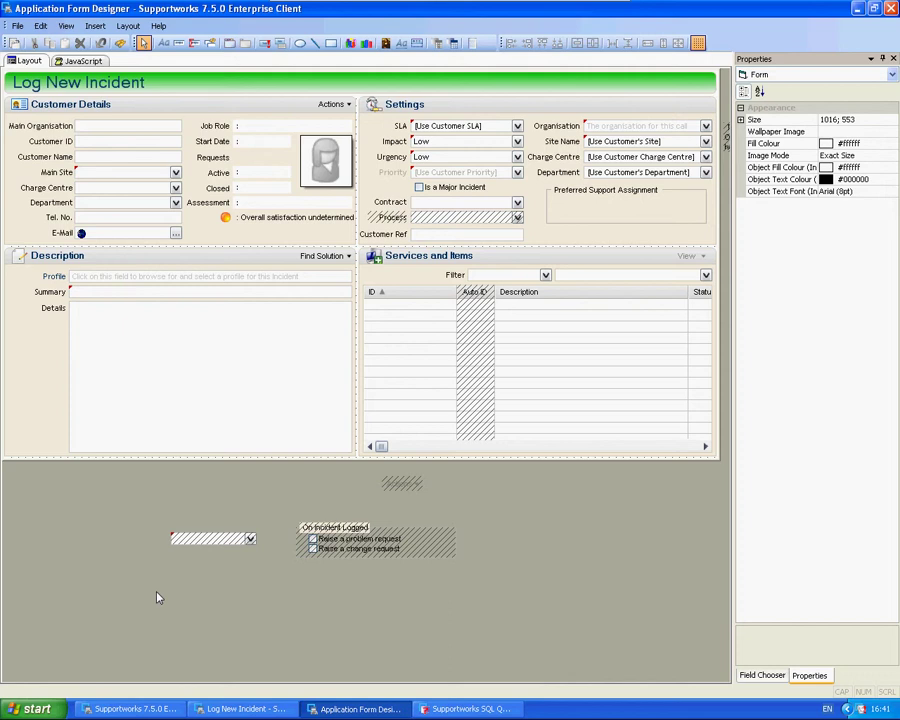
# List the opencall table's fields in the Field Chooser and scroll to Jamestest Varchar(32)
pyautogui.click(761, 676)
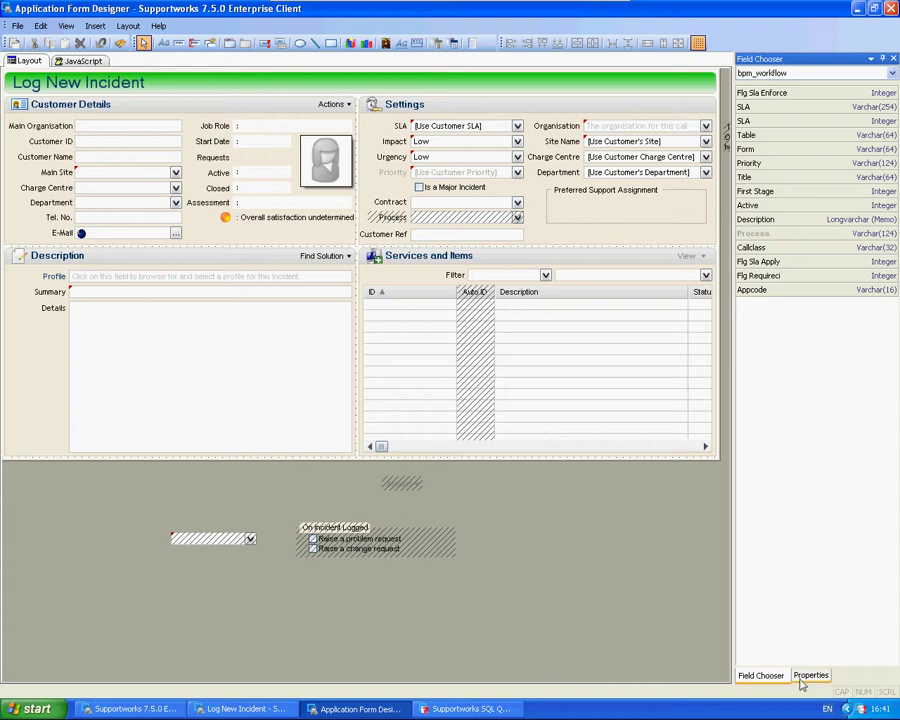
pyautogui.click(68, 27)
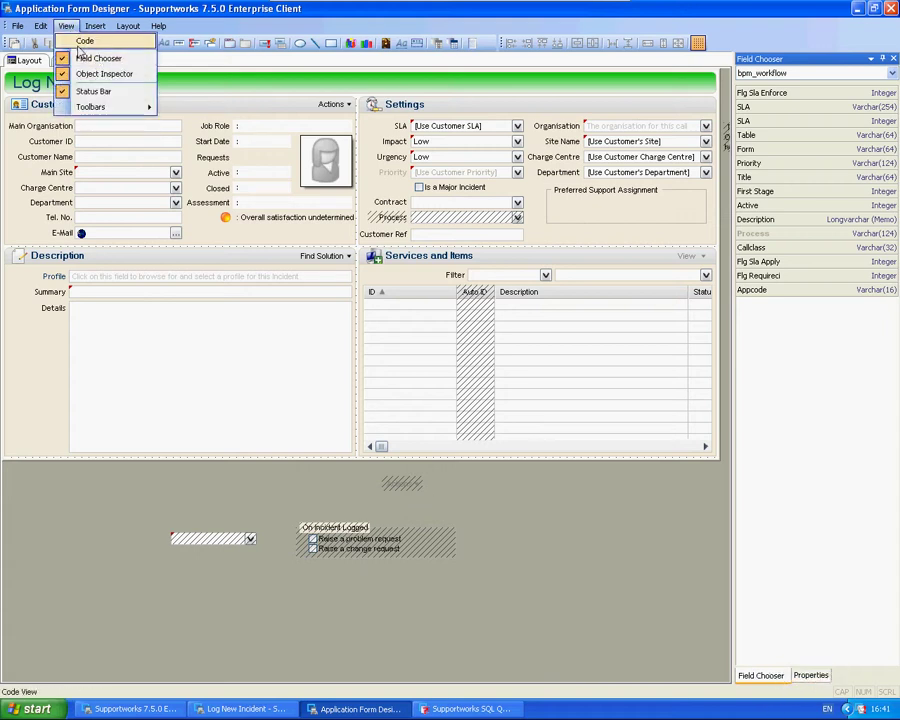
pyautogui.click(670, 578)
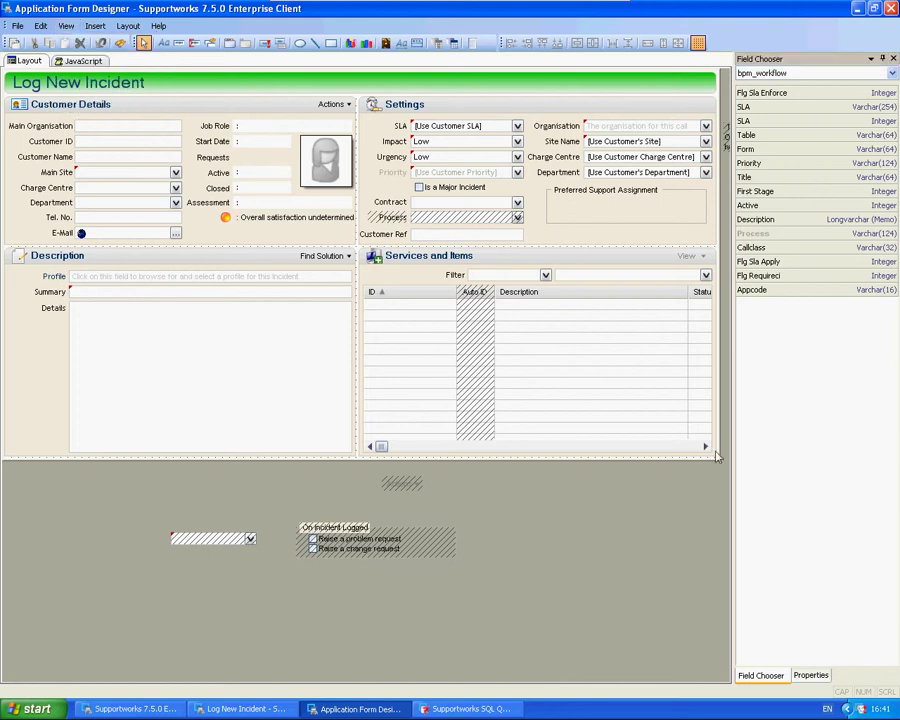
pyautogui.click(802, 74)
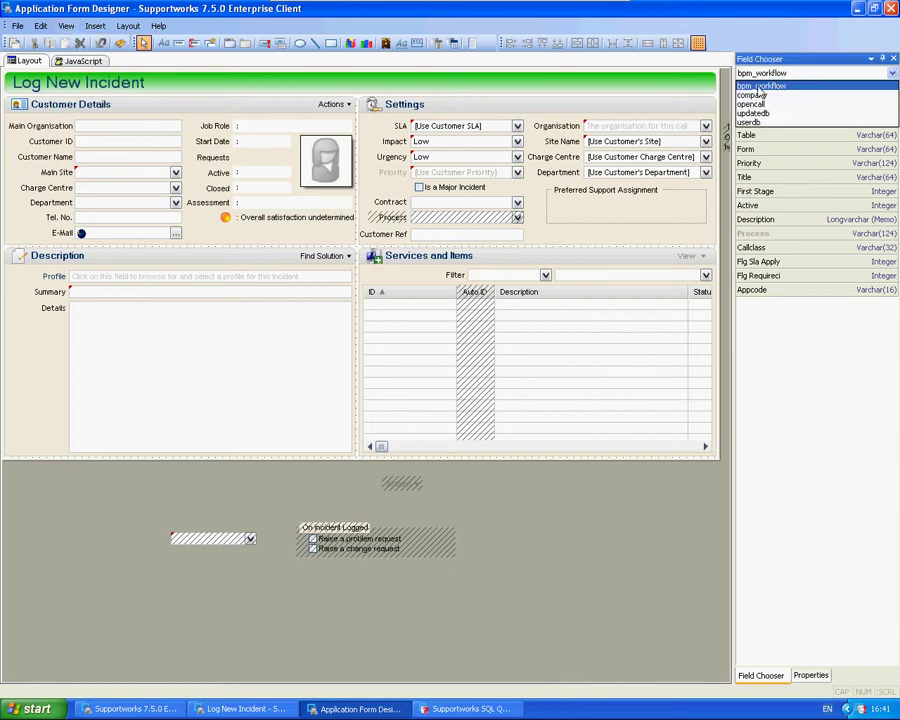
pyautogui.click(776, 104)
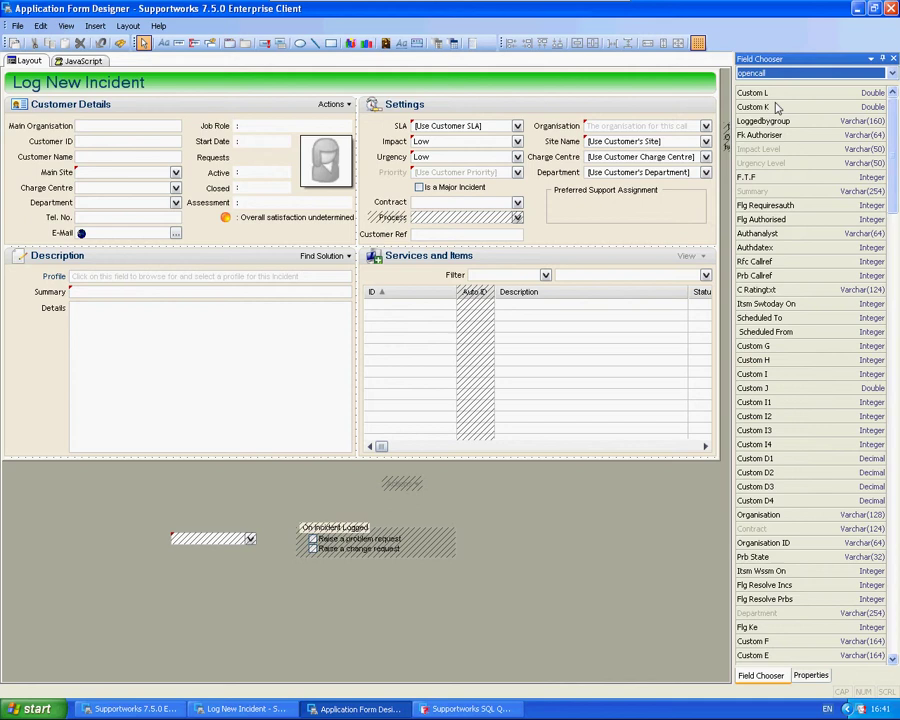
pyautogui.moveTo(897, 137); pyautogui.dragTo(760, 610)
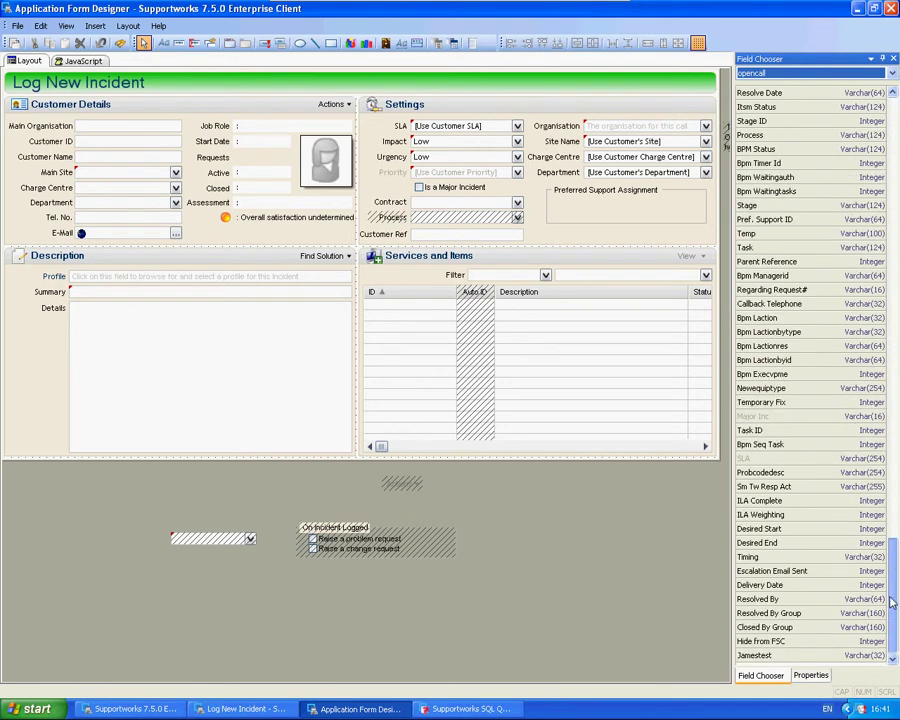
# Place the Jamestest field on the Customer Ref row and select its input box
pyautogui.click(785, 661)
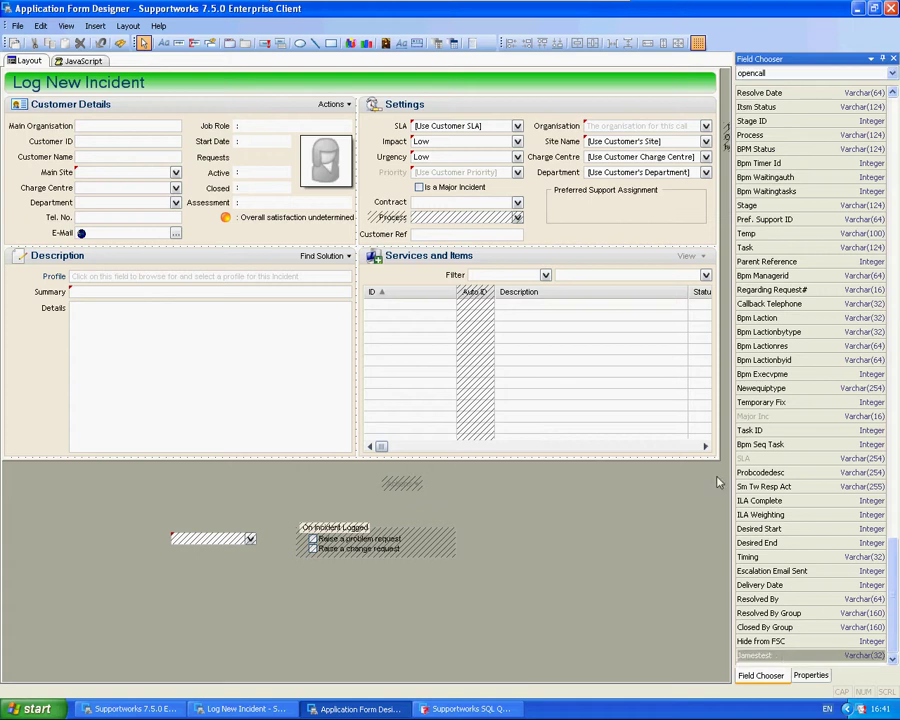
pyautogui.click(567, 237)
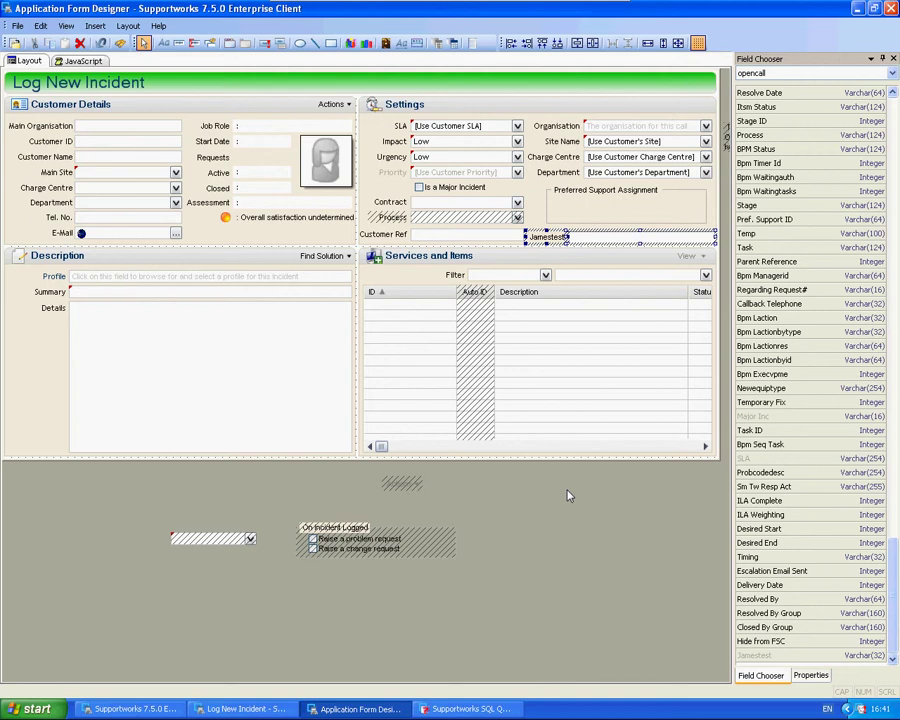
pyautogui.click(590, 530)
pyautogui.click(583, 242)
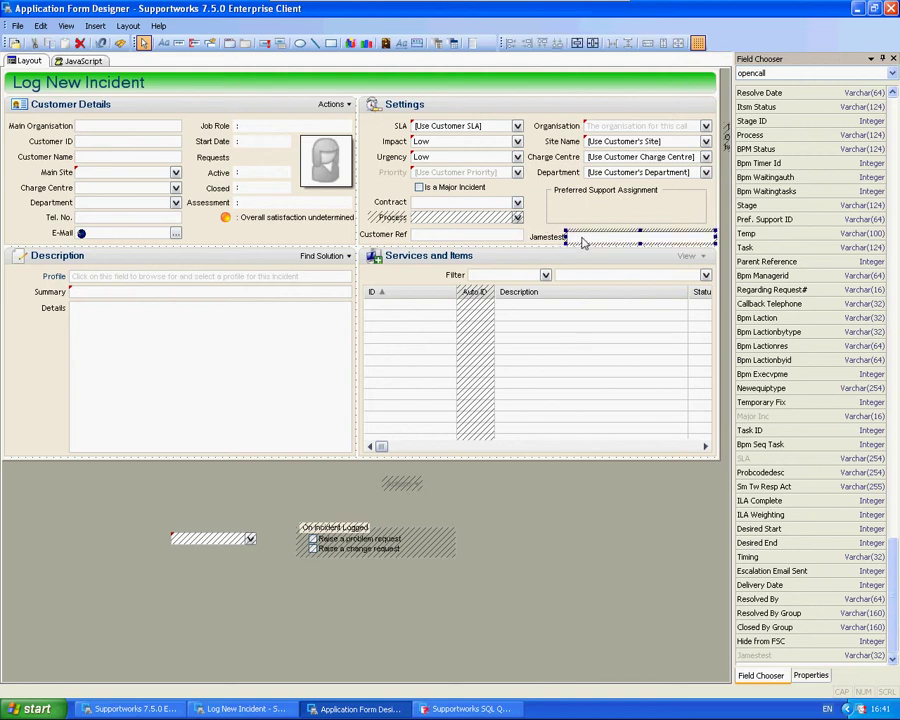
# Set Resize/Scaling left and right to 100 for the Jamestest field and its label
pyautogui.click(810, 675)
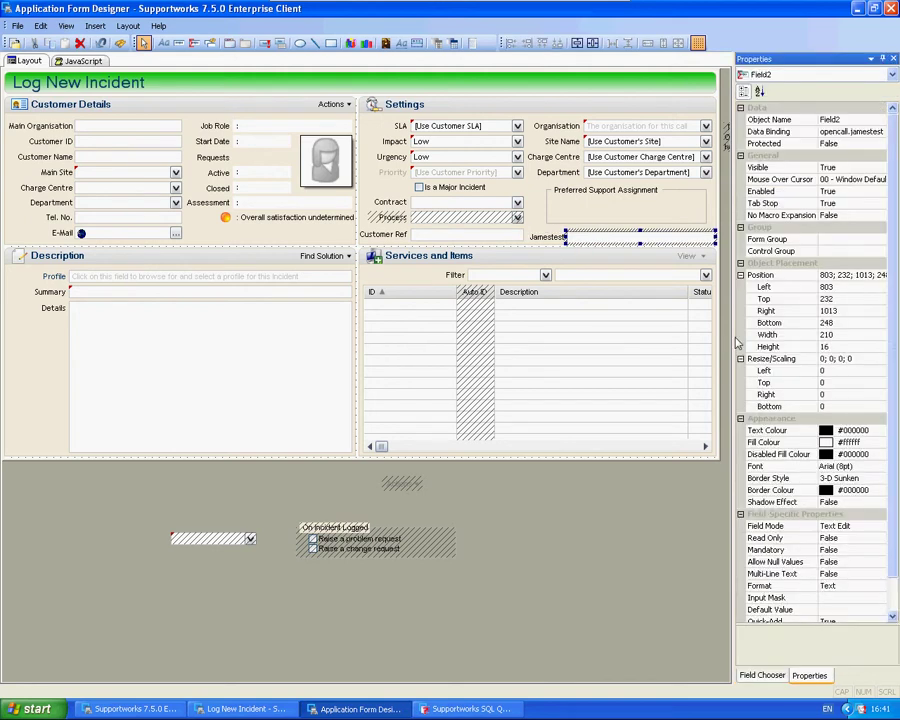
pyautogui.click(818, 371)
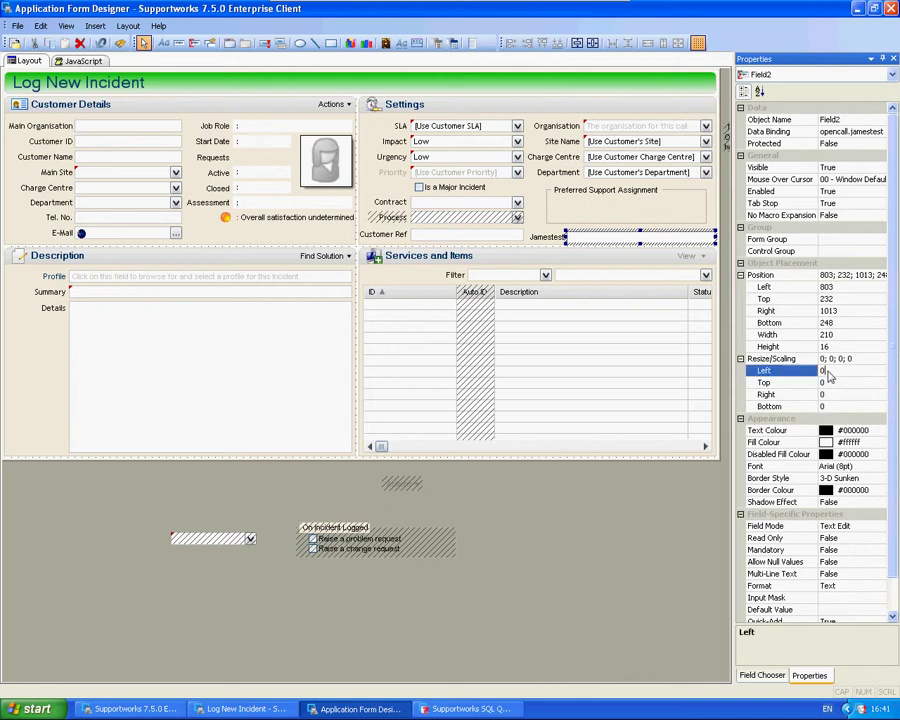
pyautogui.write('100')
pyautogui.click(816, 395)
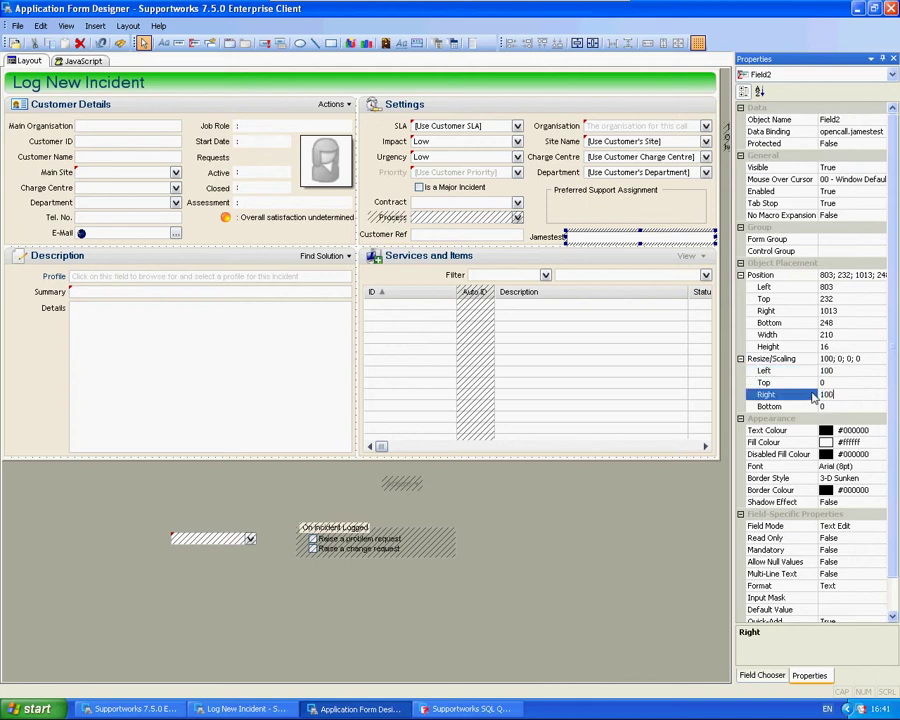
pyautogui.write('100')
pyautogui.click(545, 243)
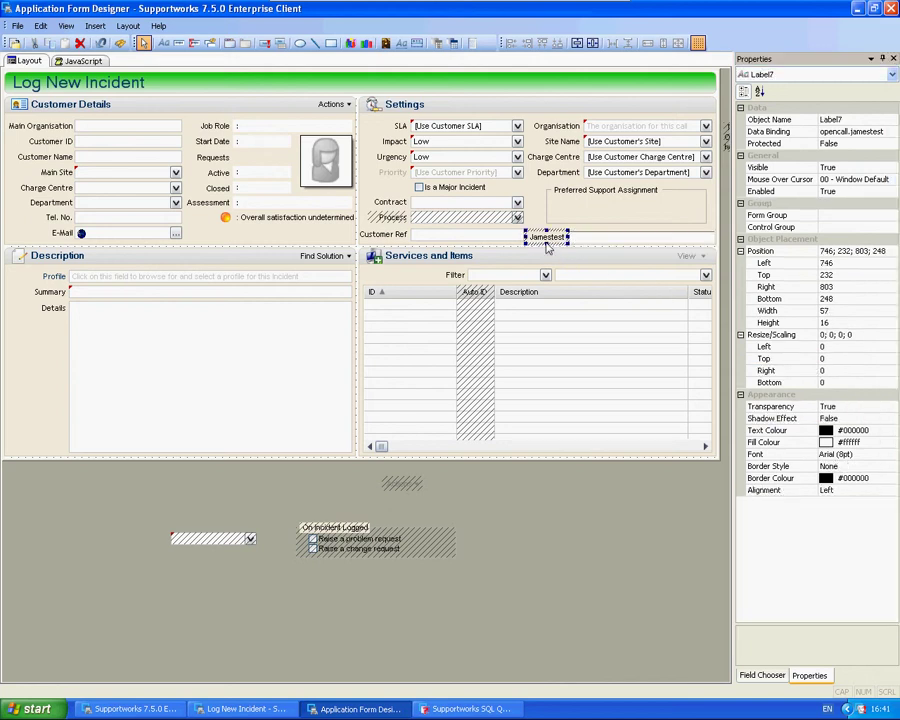
pyautogui.click(821, 347)
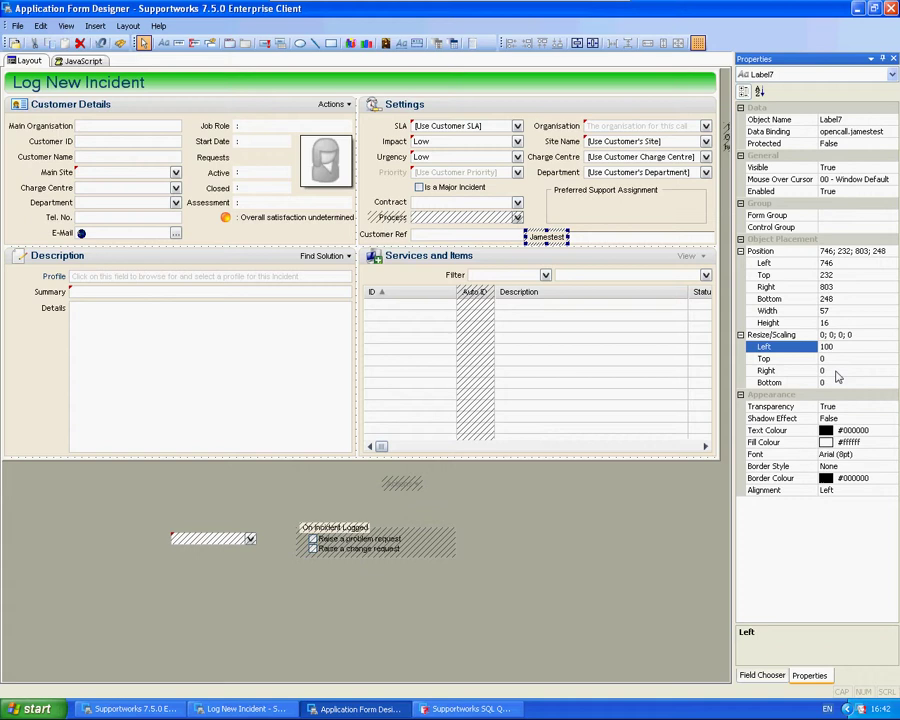
pyautogui.click(835, 371)
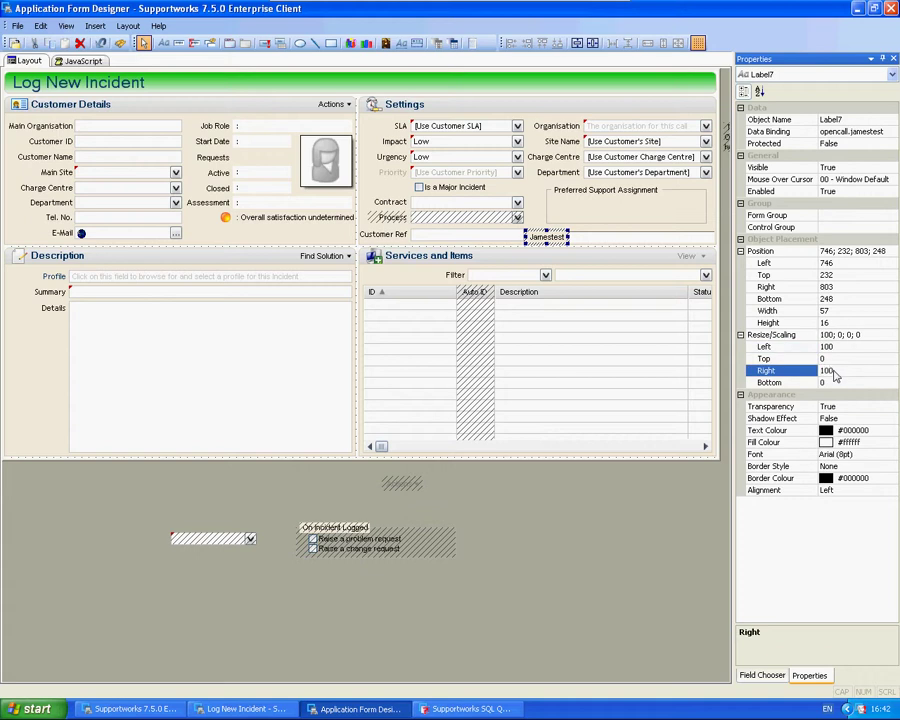
pyautogui.click(830, 359)
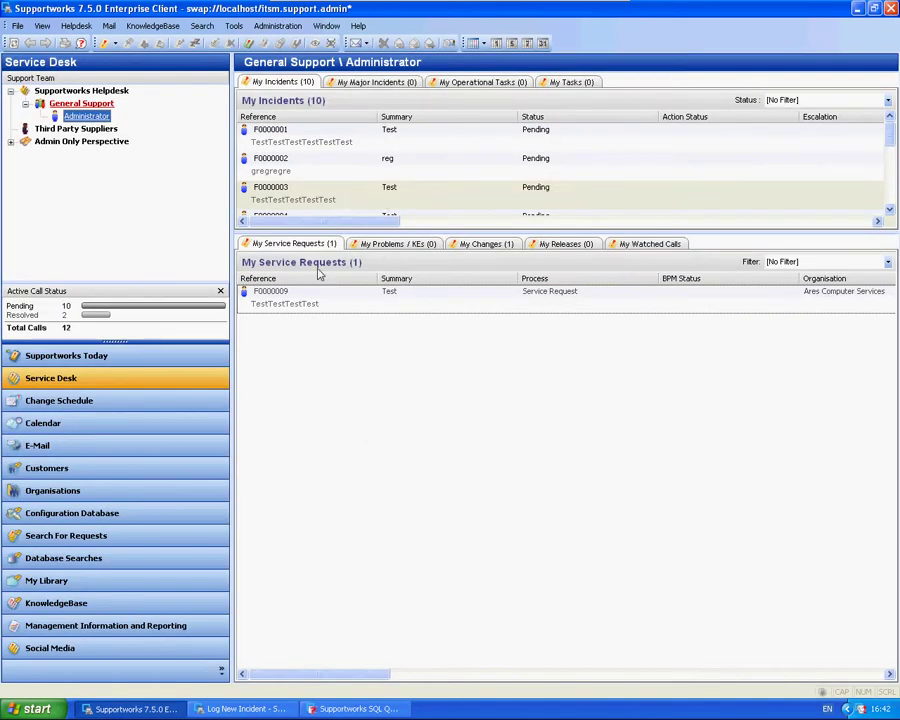
# Close the unused Log New Incident window and open incident F0000003's form in the designer
pyautogui.rightClick(240, 708)
pyautogui.click(246, 658)
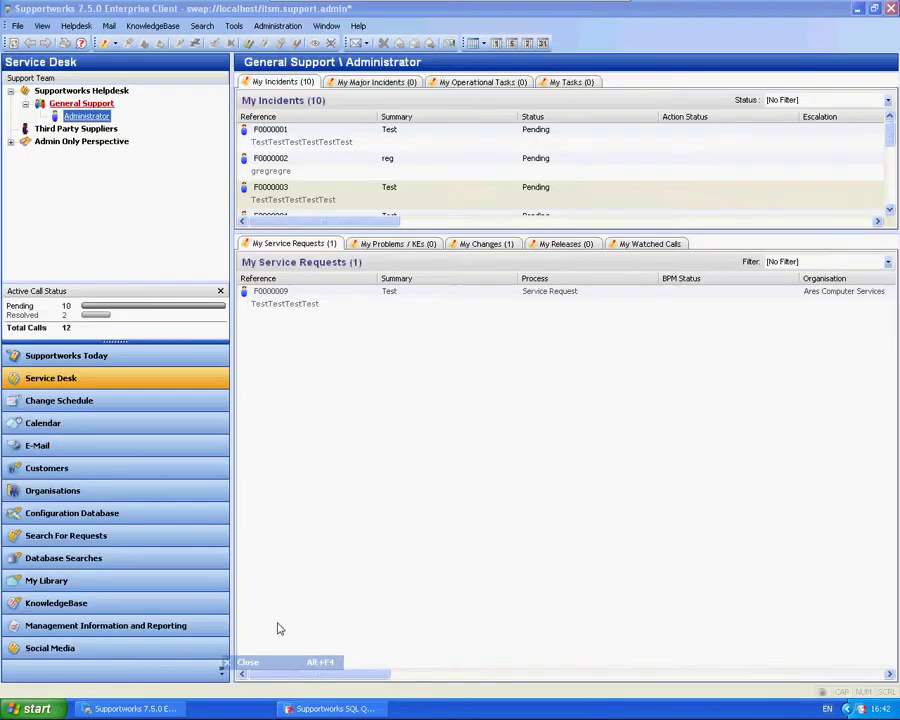
pyautogui.doubleClick(305, 207)
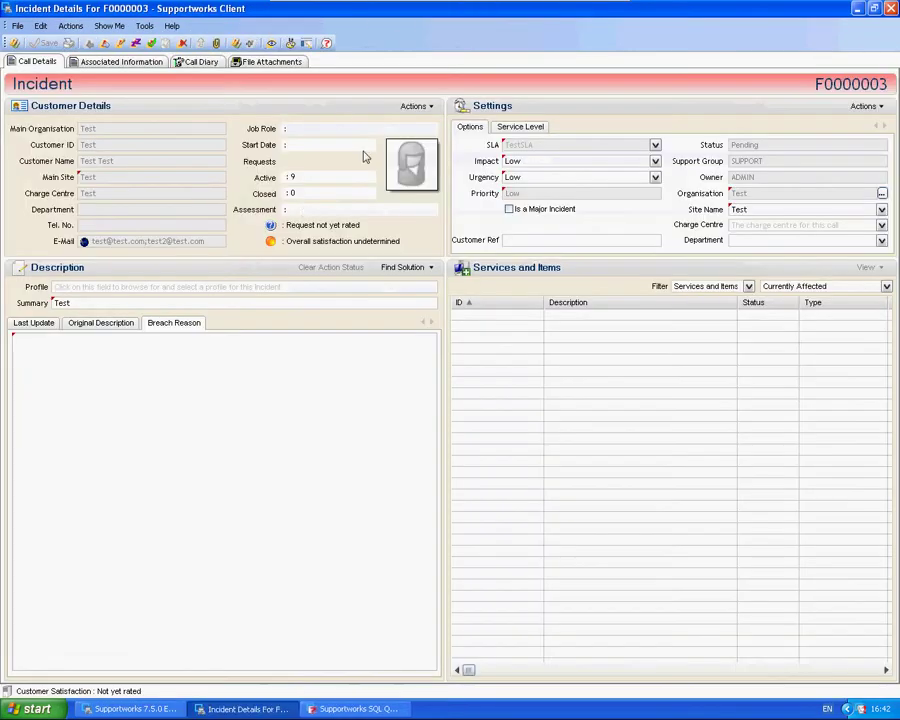
pyautogui.click(290, 43)
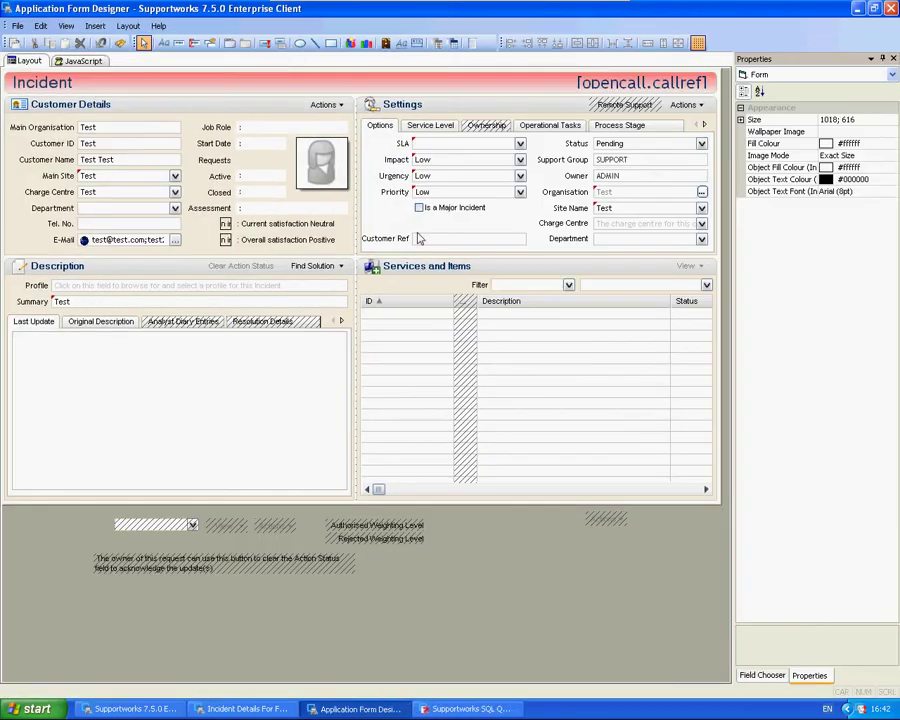
# Drag the opencall Jamestest field from the Field Chooser onto the incident form
pyautogui.click(762, 676)
pyautogui.click(768, 74)
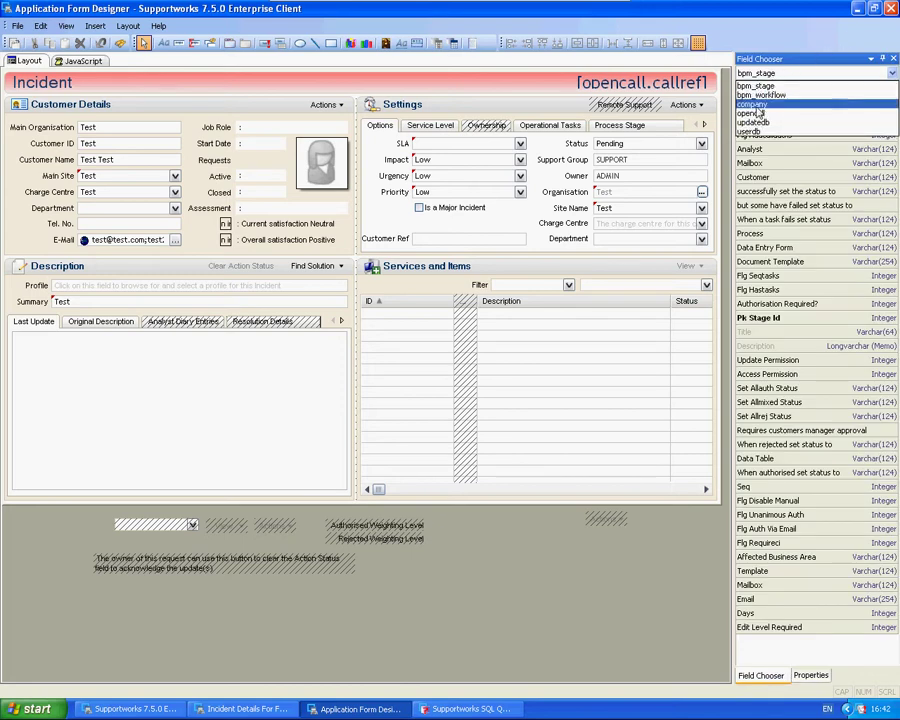
pyautogui.click(755, 113)
pyautogui.moveTo(893, 183); pyautogui.dragTo(893, 620)
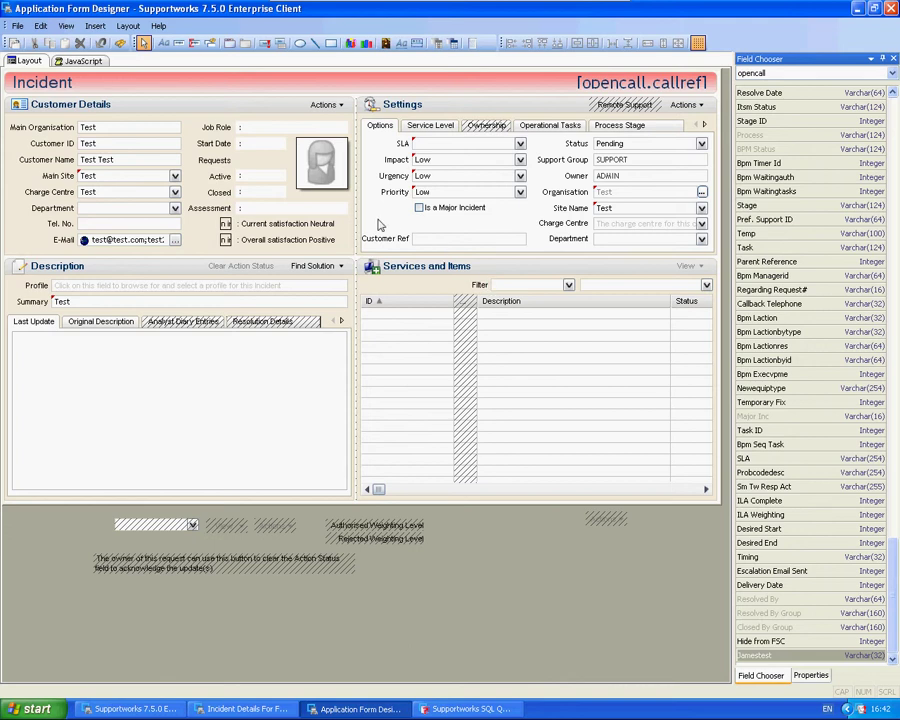
pyautogui.moveTo(378, 224); pyautogui.dragTo(376, 224)
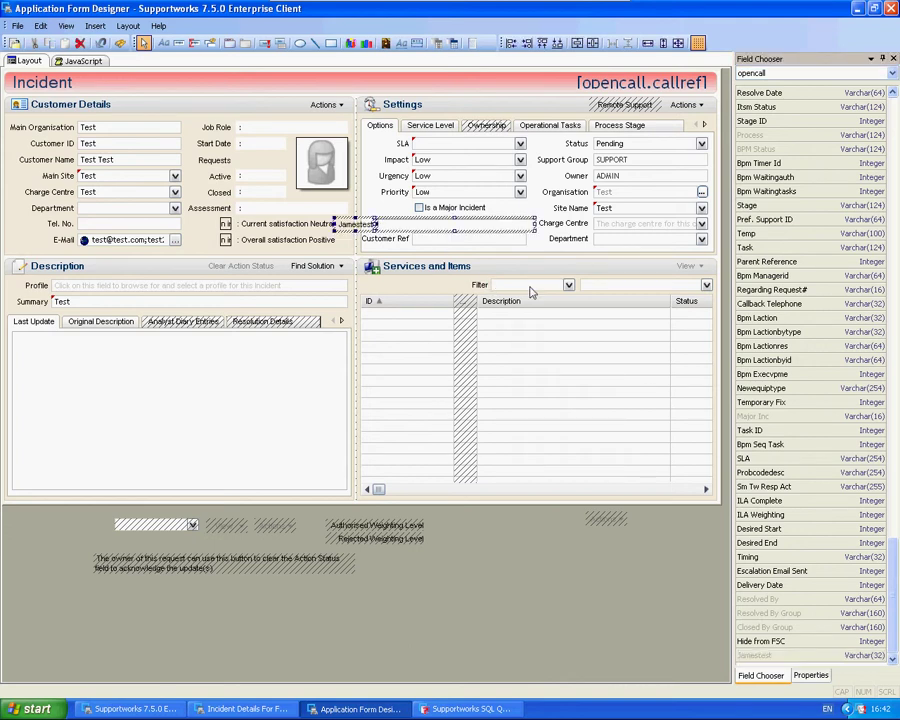
# Set the Jamestest field's left and right scaling to 50 and select its label
pyautogui.click(810, 675)
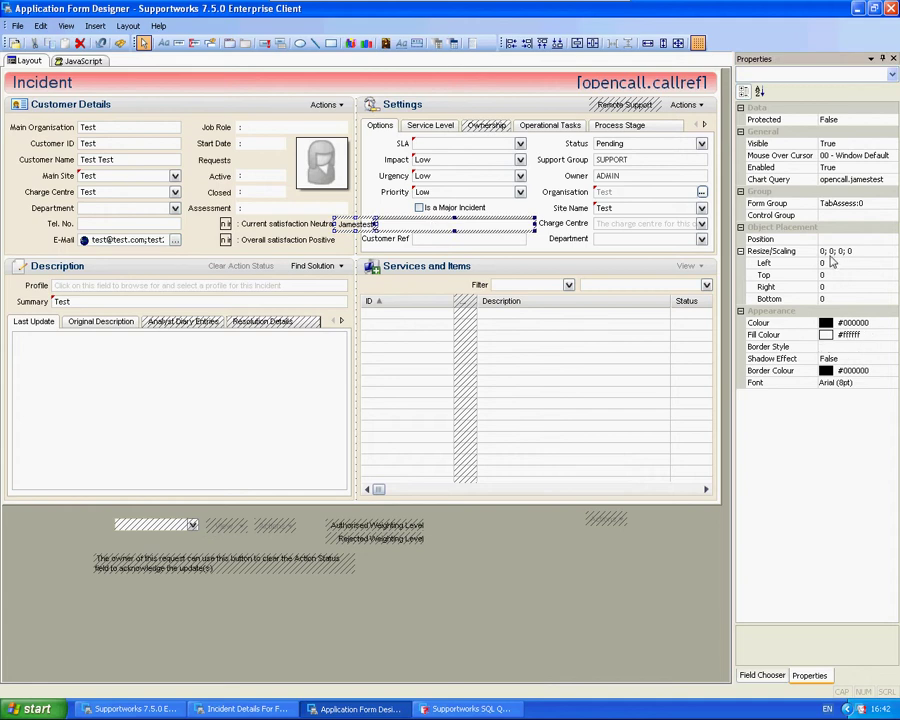
pyautogui.click(786, 265)
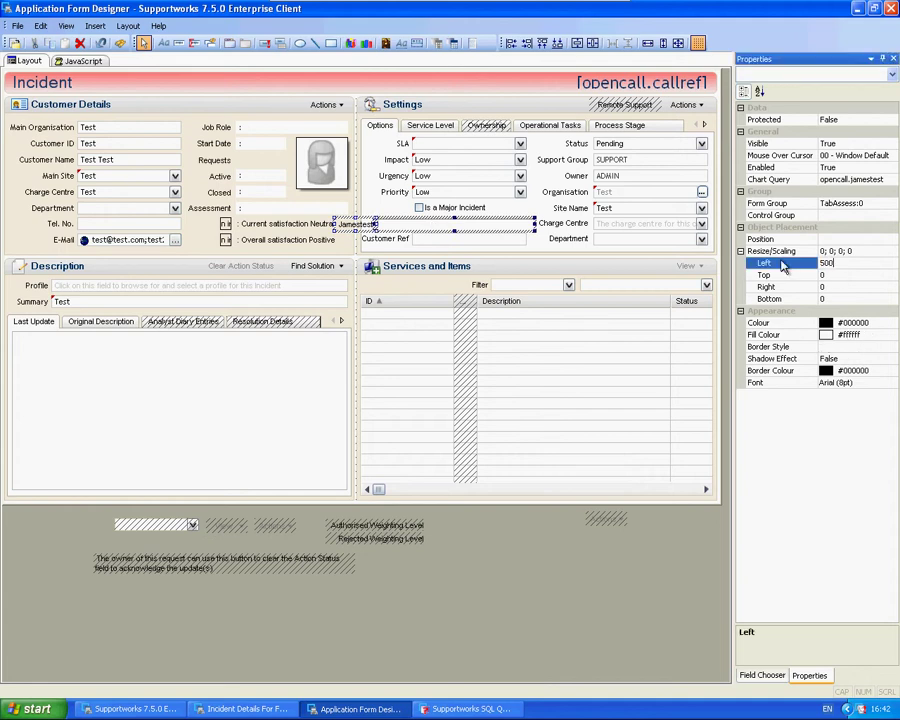
pyautogui.click(806, 288)
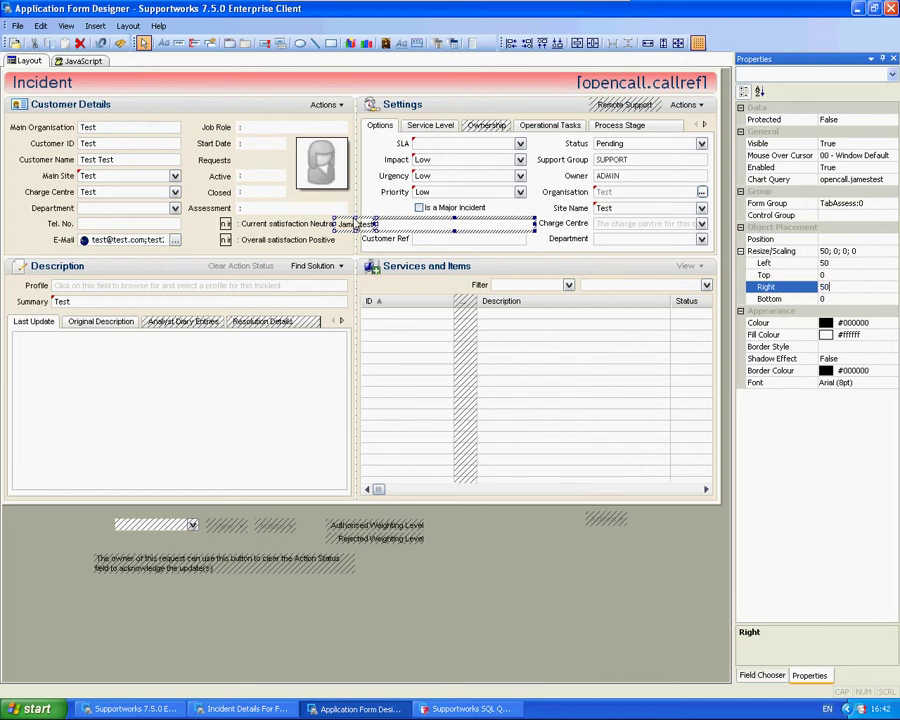
pyautogui.click(490, 547)
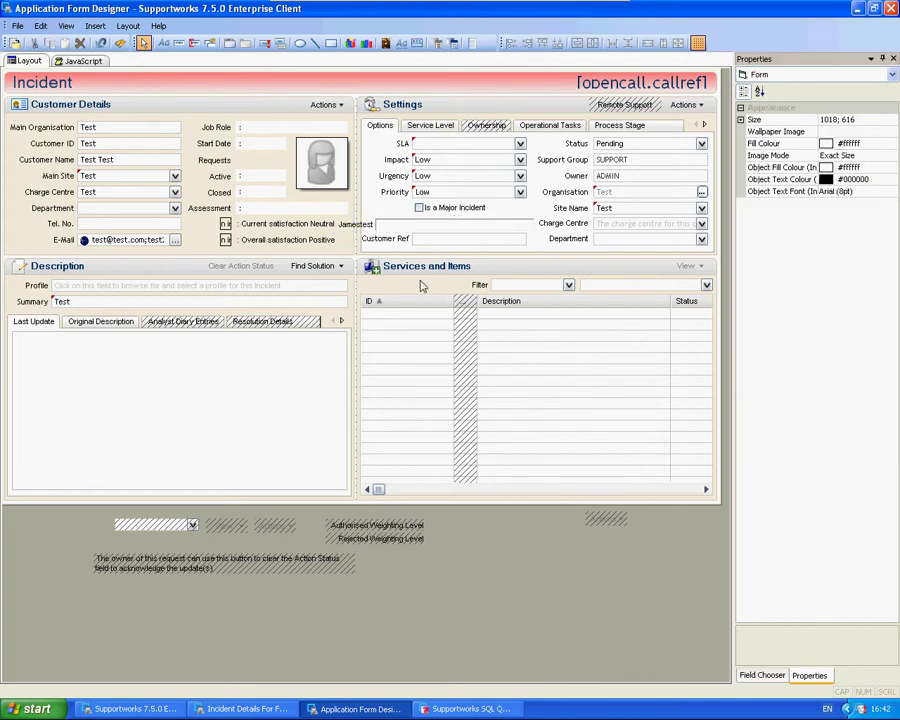
pyautogui.click(408, 229)
pyautogui.click(366, 226)
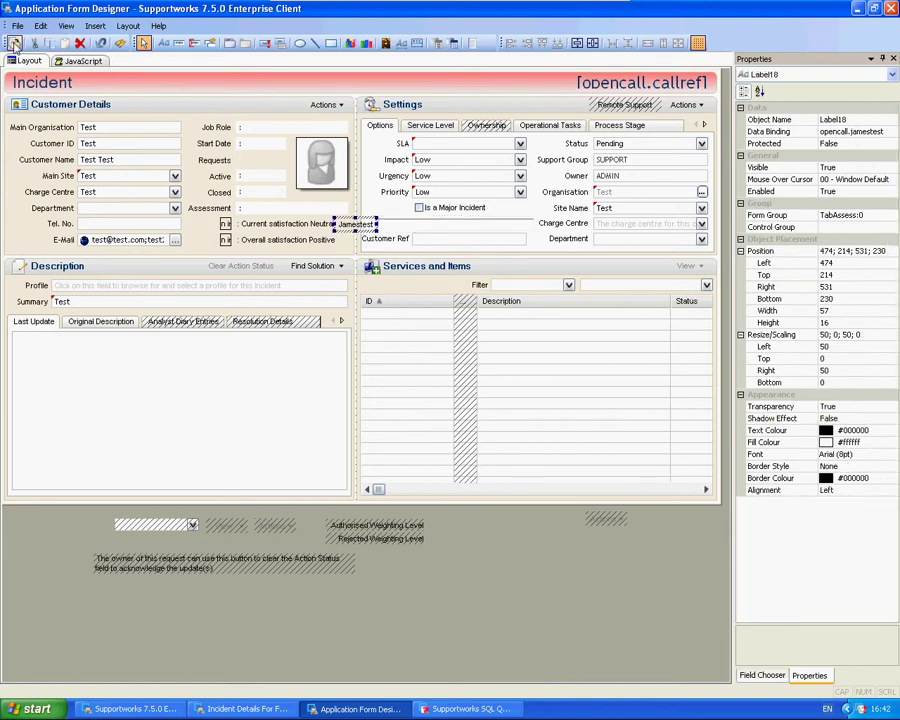
# Close incident F0000003 and start logging a new incident
pyautogui.click(857, 8)
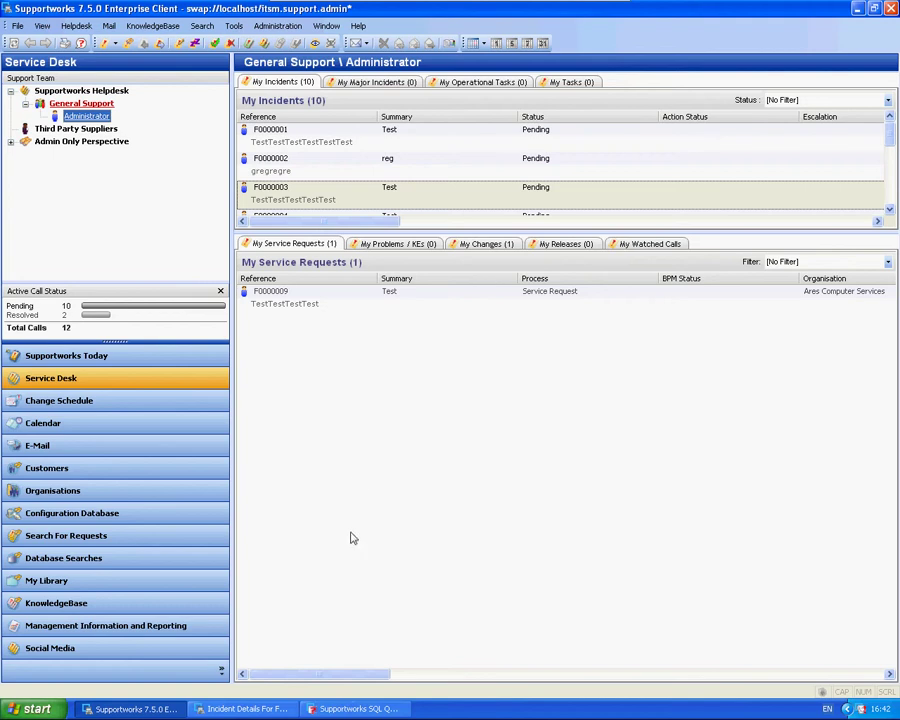
pyautogui.click(250, 709)
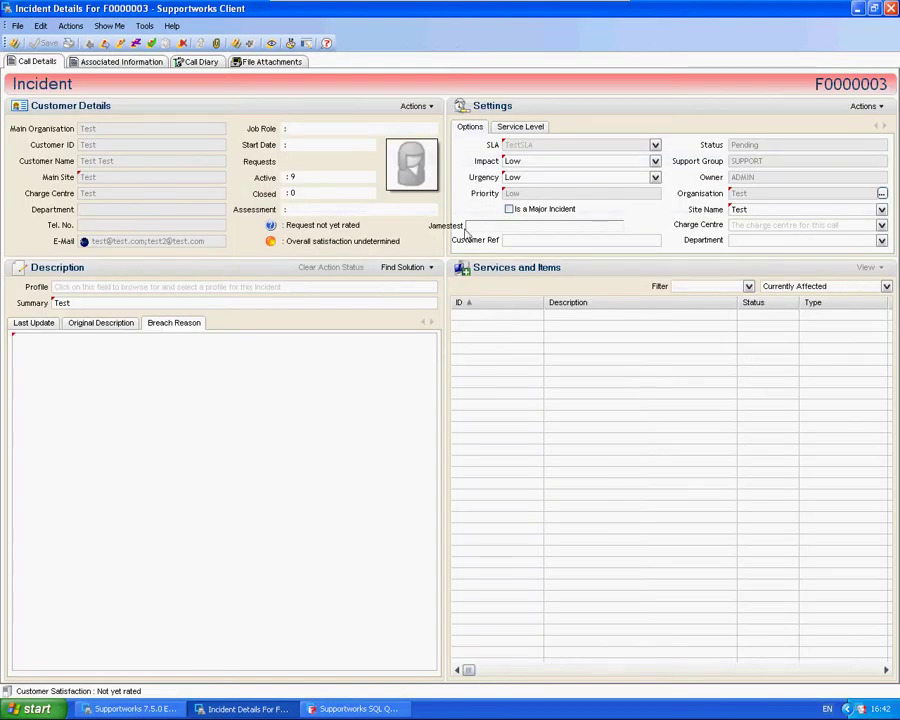
pyautogui.click(890, 8)
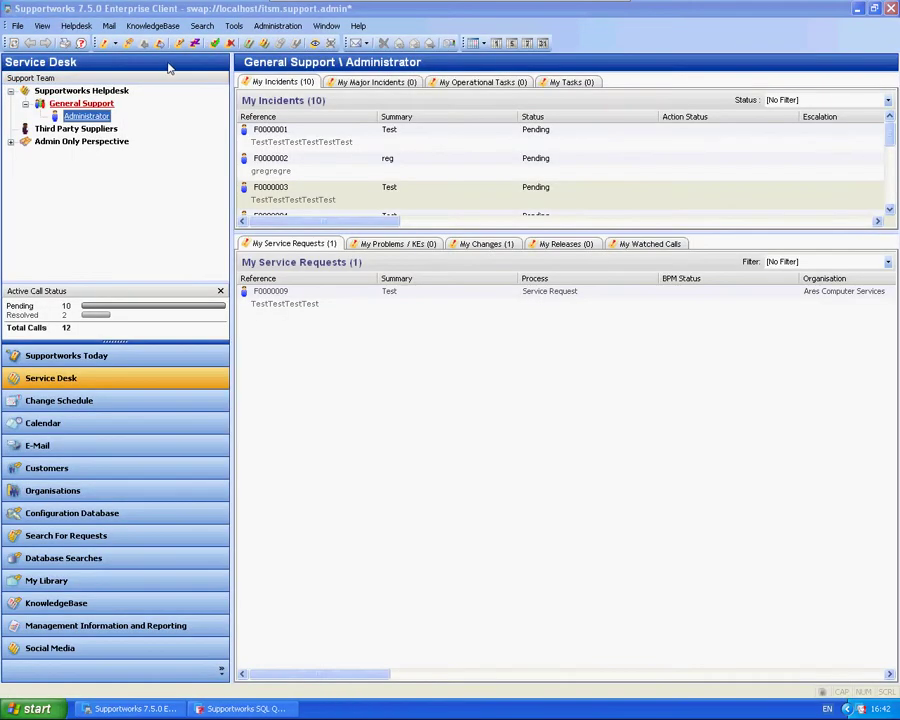
pyautogui.click(105, 44)
pyautogui.click(140, 57)
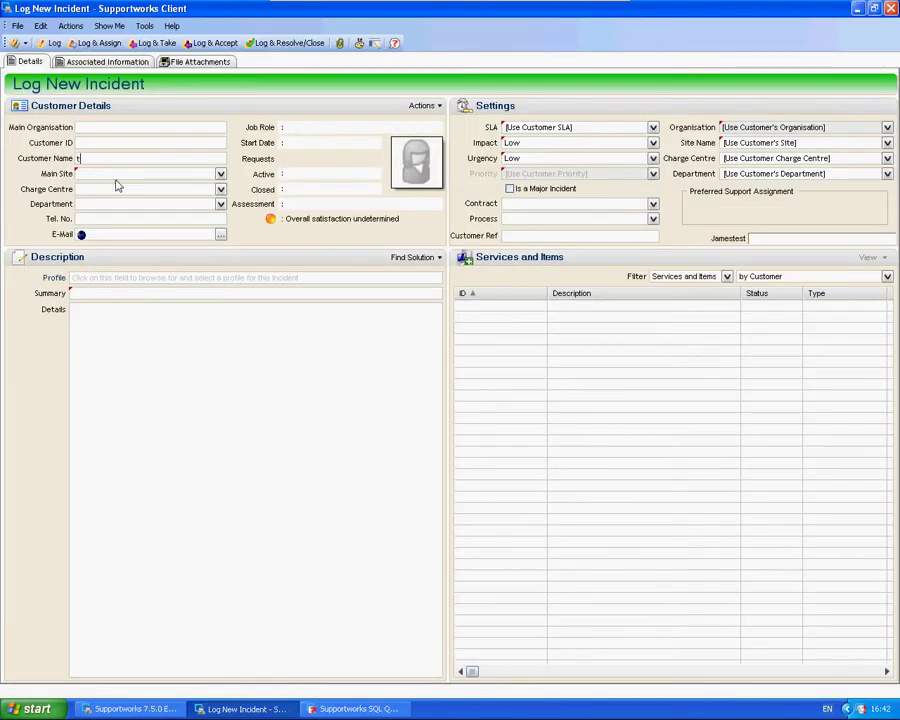
# Look up customer Test and enter 'Test' as both the call summary and details
pyautogui.write('test')
pyautogui.press('Return')
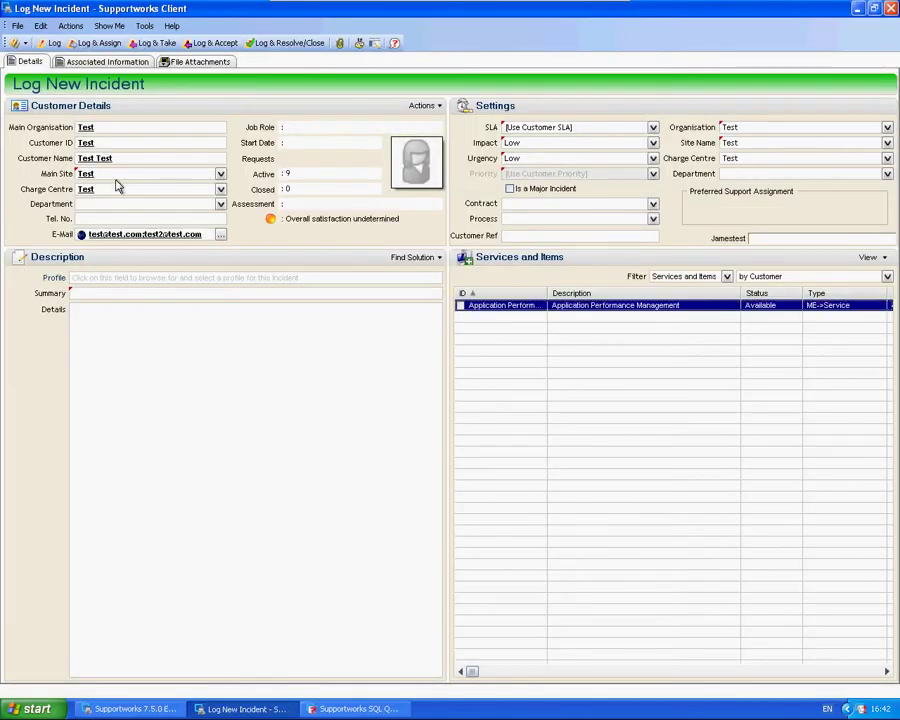
pyautogui.click(92, 295)
pyautogui.write('Test')
pyautogui.click(197, 365)
pyautogui.write('Test')
# Set the SLA to TestSLA and the priority to Low
pyautogui.click(529, 128)
pyautogui.click(530, 140)
pyautogui.click(522, 172)
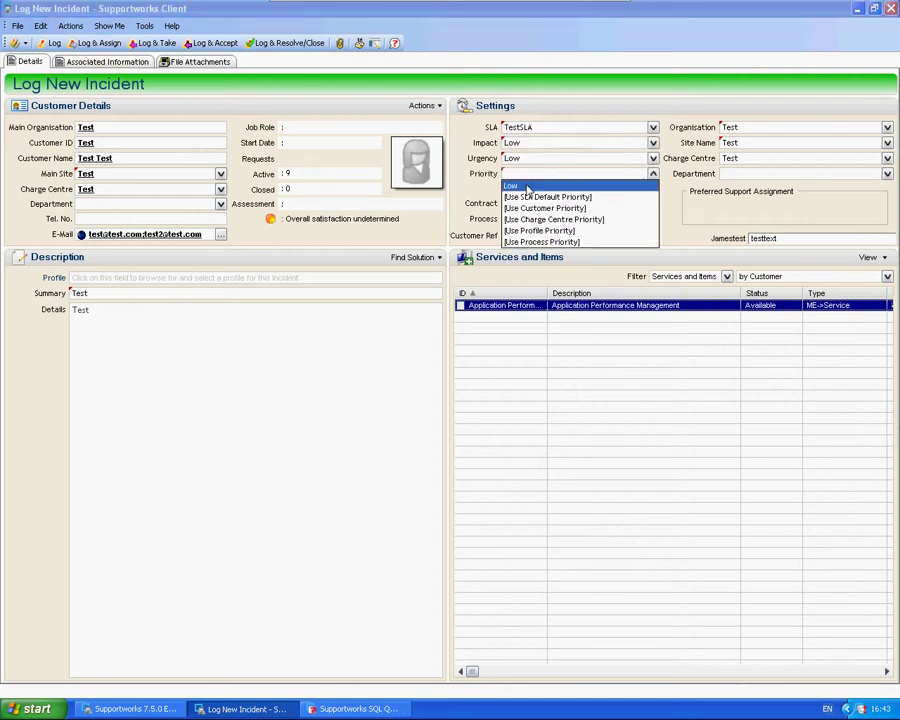
pyautogui.click(525, 184)
# Log and accept the incident as F0000013, verify Jamestest reads testtext, then bring up SQL Query
pyautogui.click(217, 45)
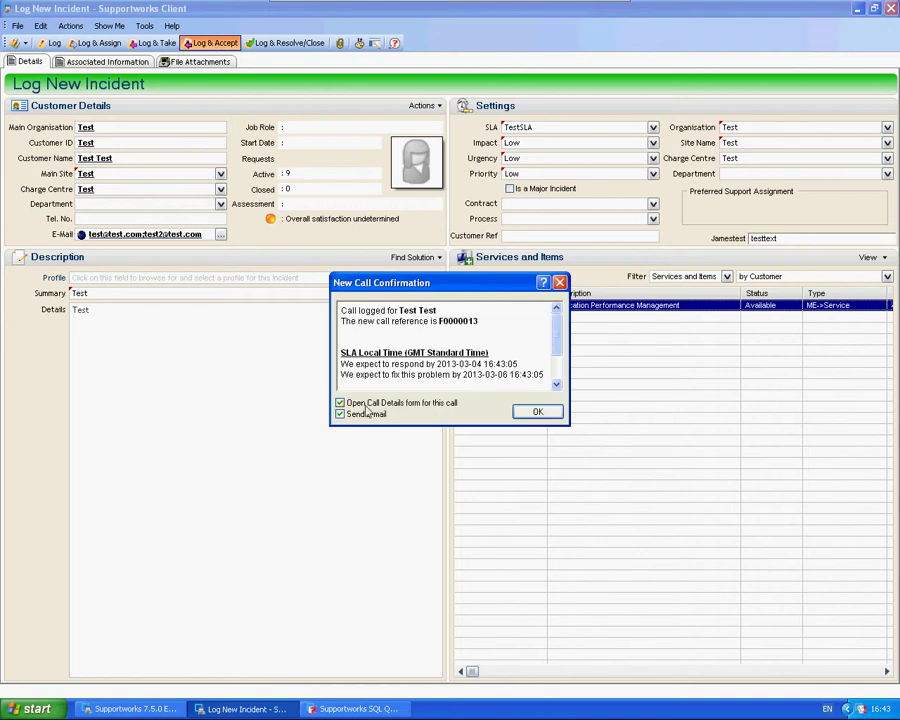
pyautogui.click(533, 413)
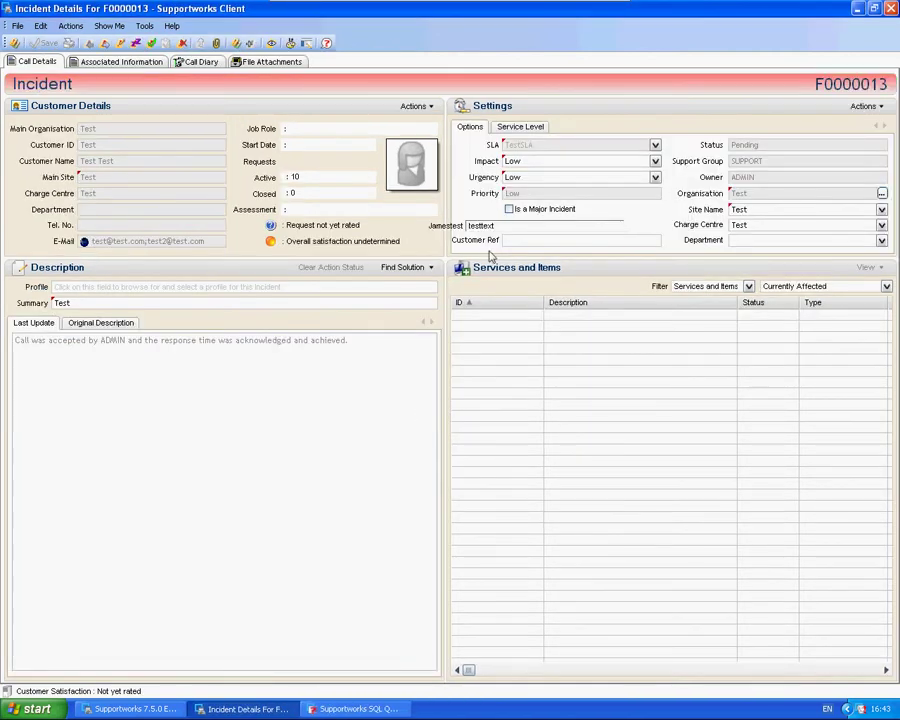
pyautogui.click(500, 231)
pyautogui.moveTo(508, 228); pyautogui.dragTo(460, 232)
pyautogui.click(516, 226)
pyautogui.click(368, 709)
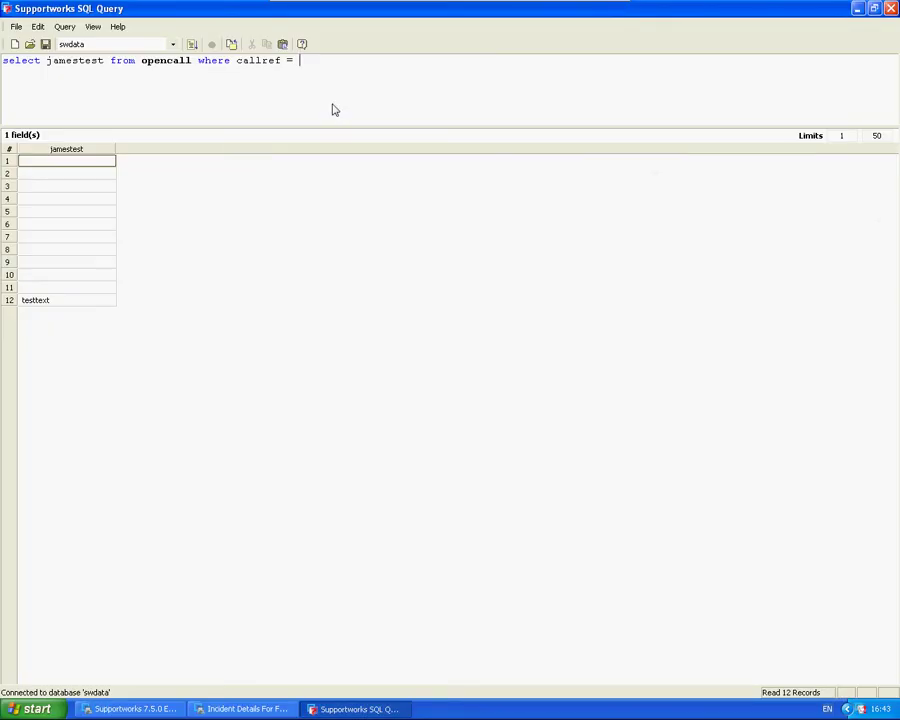
# Run 'select jamestest from opencall where callref = 13', get testtext, and return to F0000013
pyautogui.write('13')
pyautogui.click(192, 44)
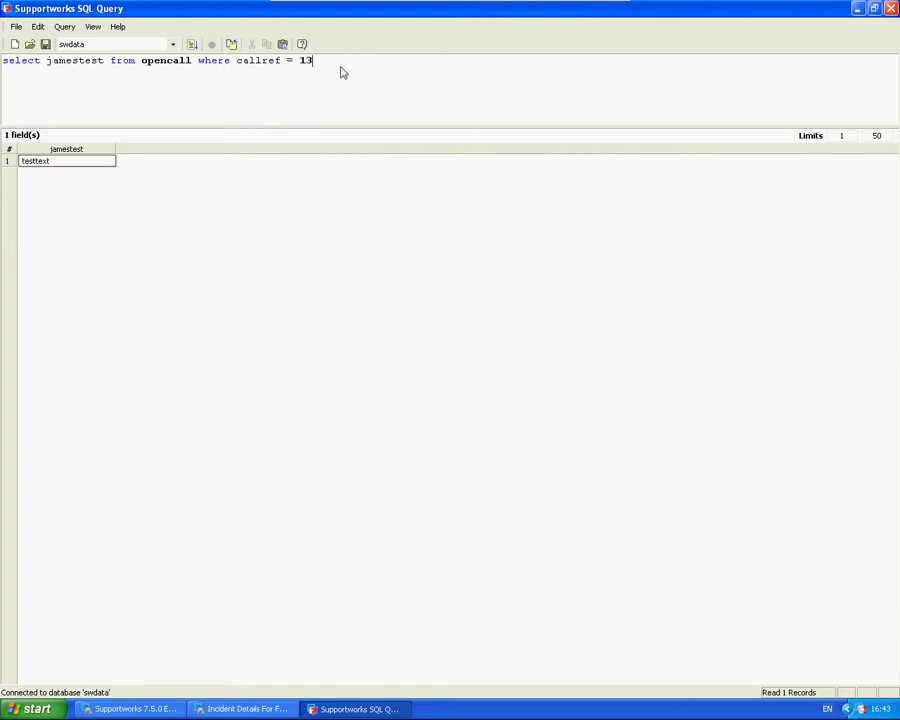
pyautogui.click(244, 708)
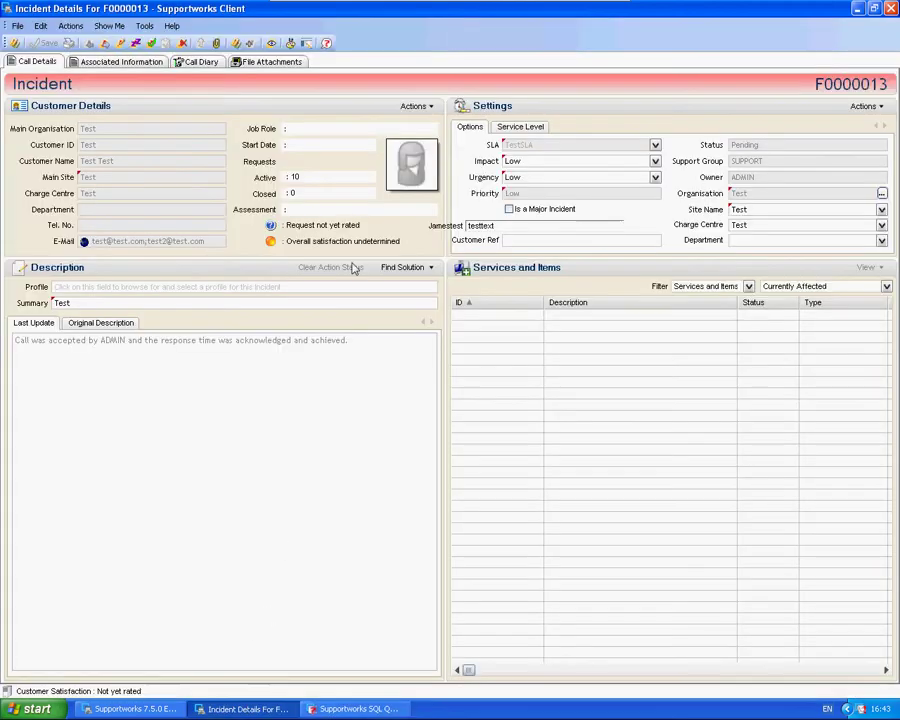
# Draw a new field above the Services list on the incident form and bind it to opencall.jamestest
pyautogui.click(290, 44)
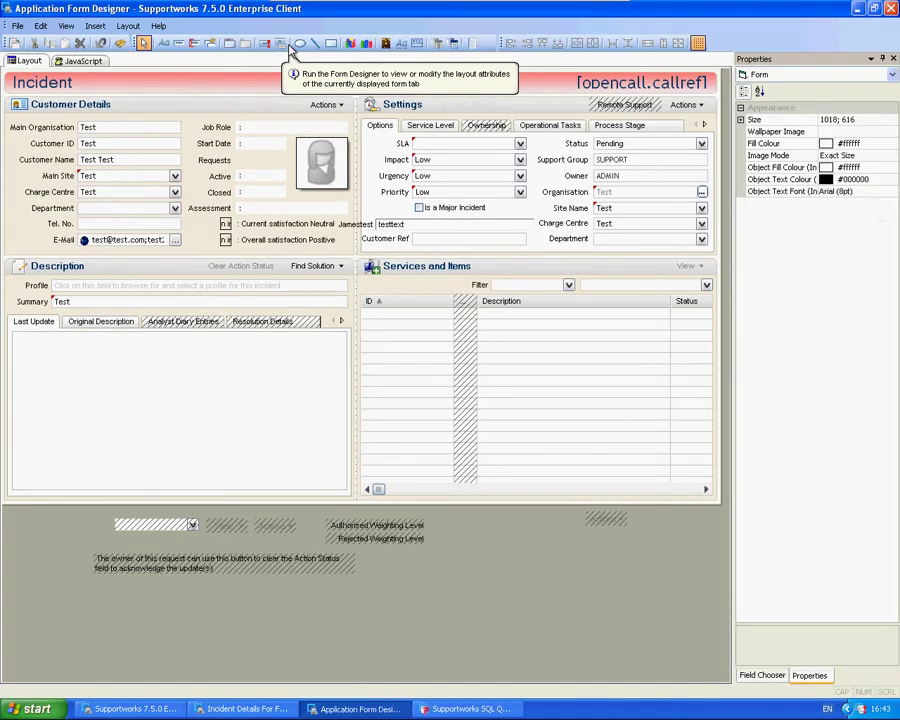
pyautogui.click(95, 26)
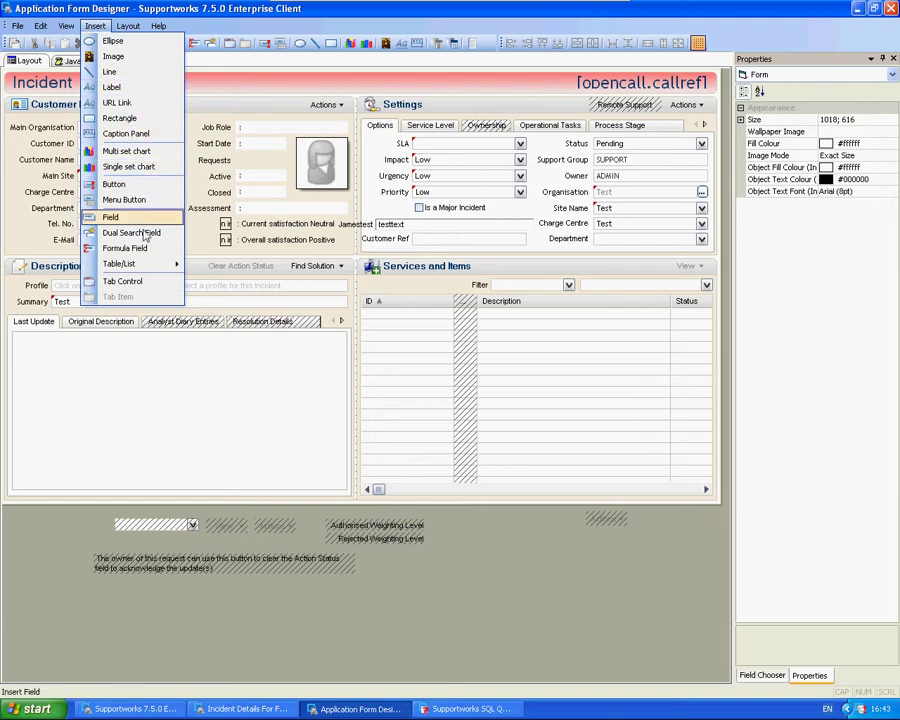
pyautogui.moveTo(367, 284); pyautogui.dragTo(458, 296)
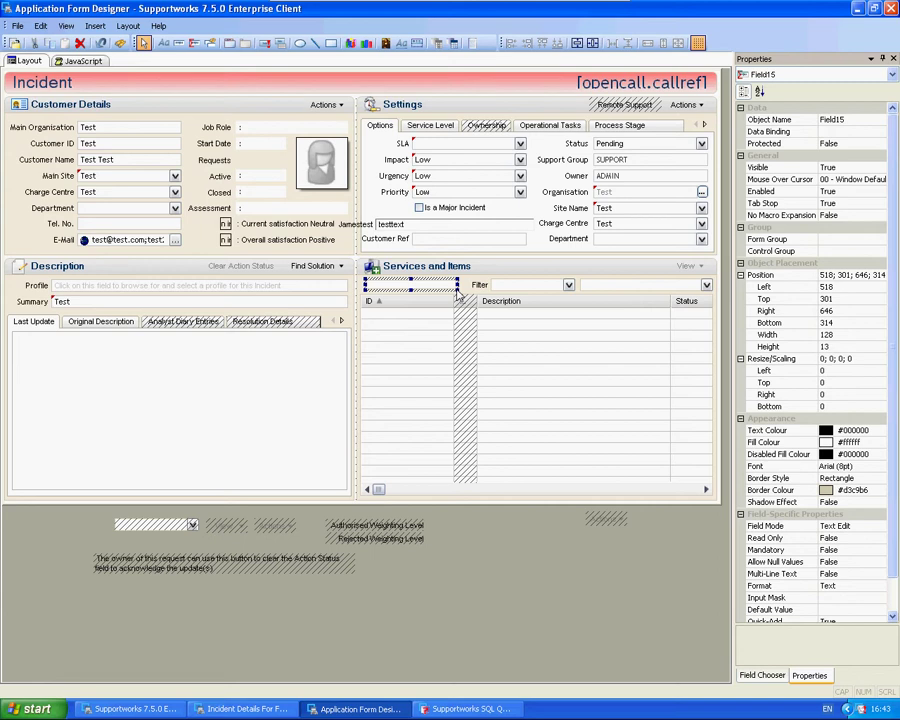
pyautogui.click(767, 131)
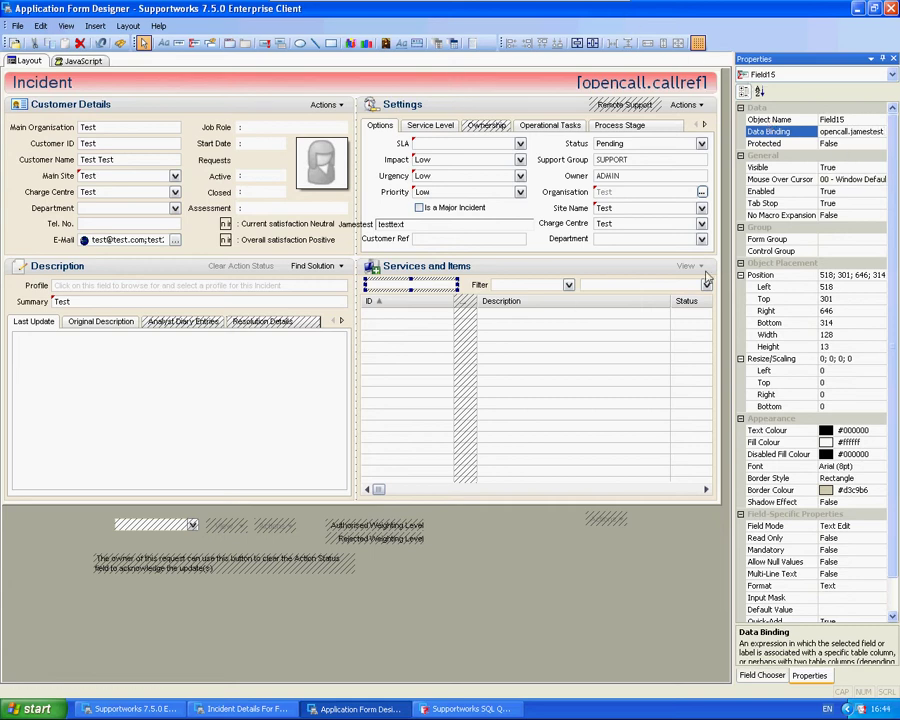
# Rebind the new field to opencall.jamestest2, then edit the original Jamestest field's TabAssess:0 form group
pyautogui.write('2')
pyautogui.click(435, 228)
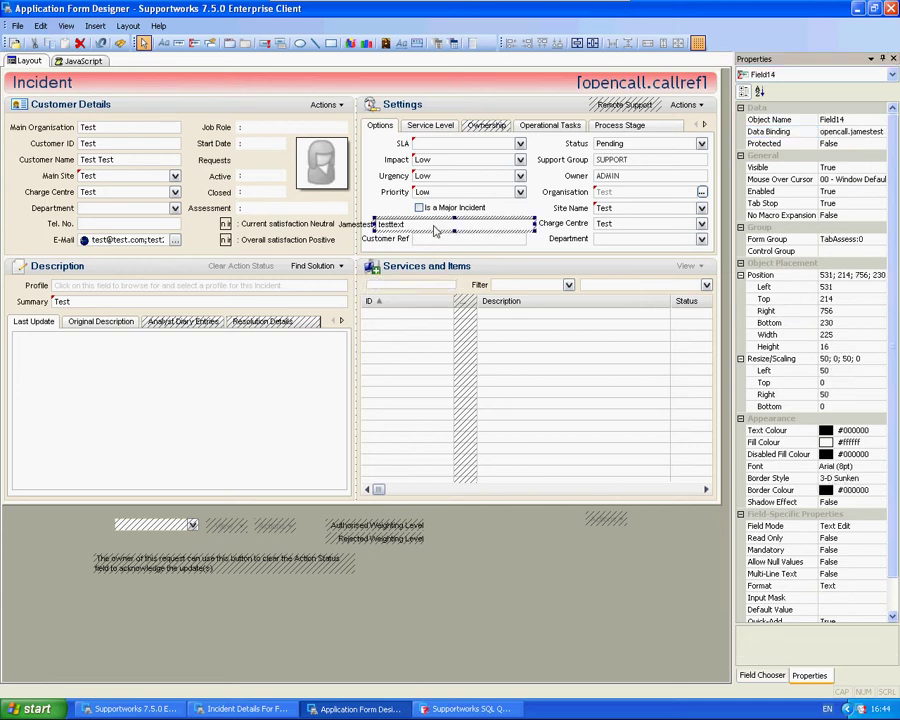
pyautogui.scroll(-1, 890, 273)
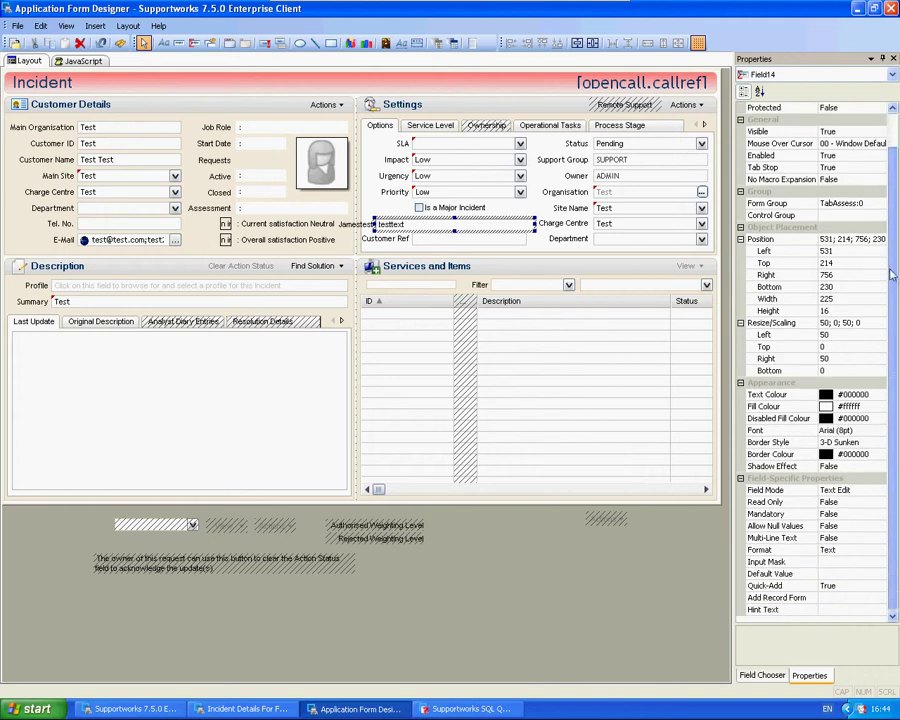
pyautogui.scroll(1, 890, 273)
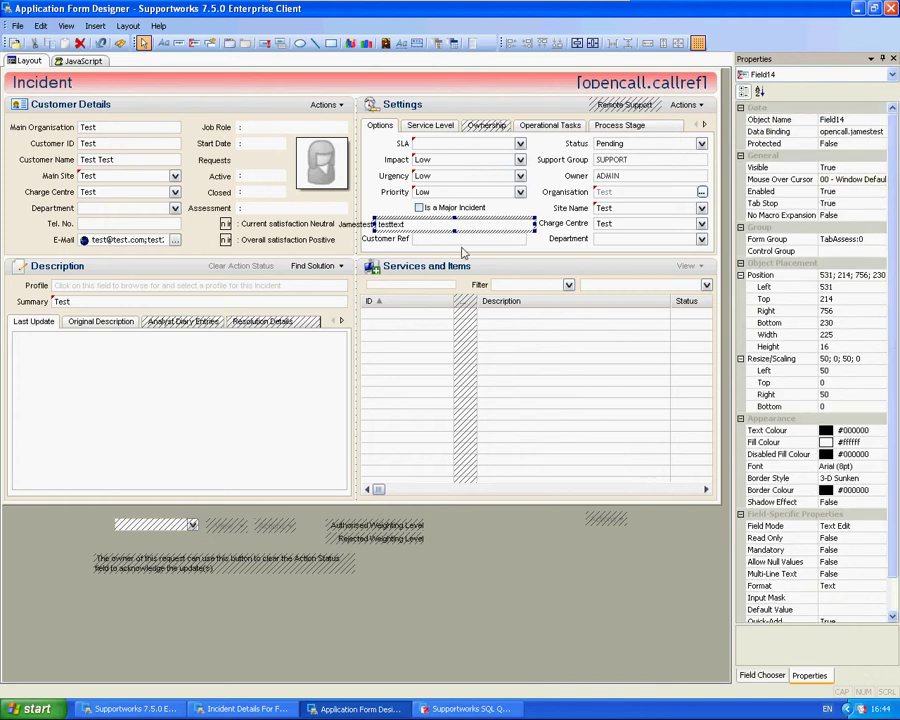
pyautogui.click(862, 241)
pyautogui.click(869, 243)
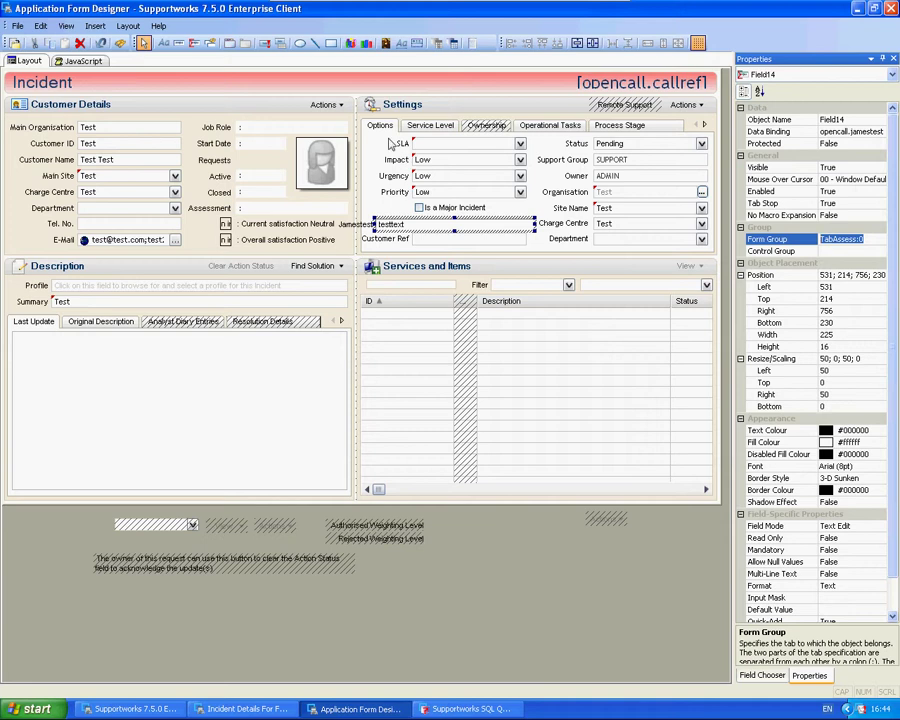
pyautogui.click(862, 241)
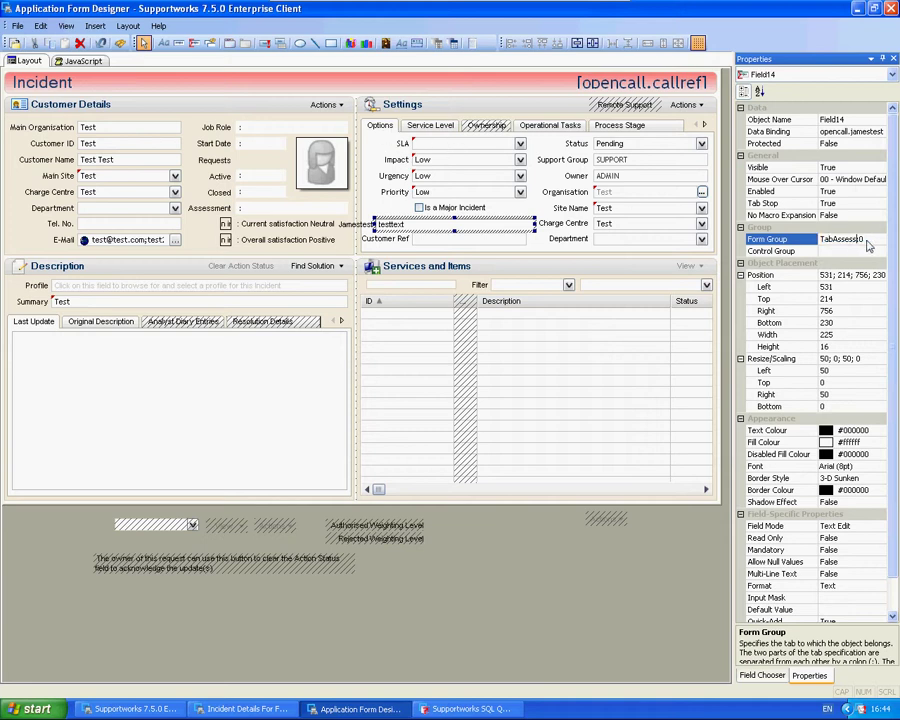